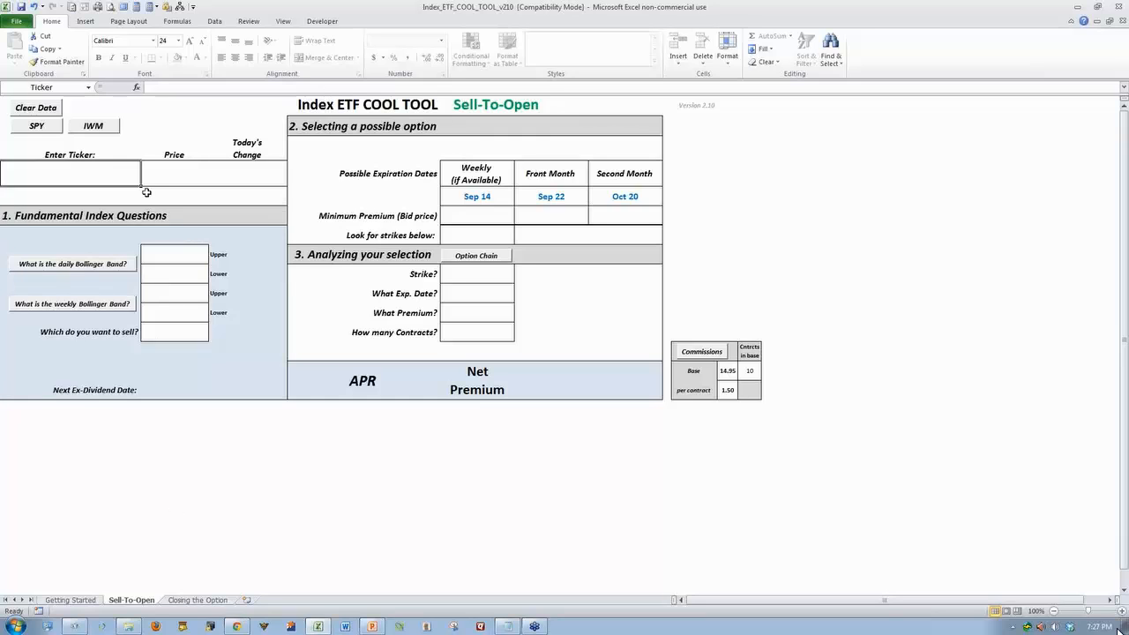
Clear the previous data from the Sell-To-Open sheet and load the SPY ticker
left_click(37, 110)
left_click(36, 129)
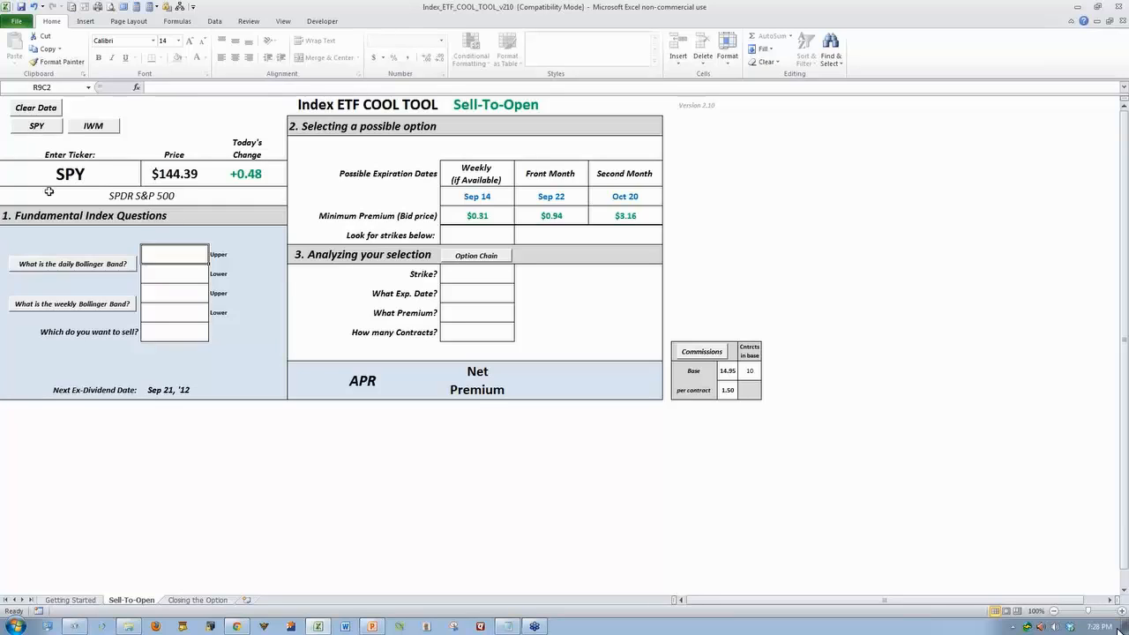
left_click(514, 626)
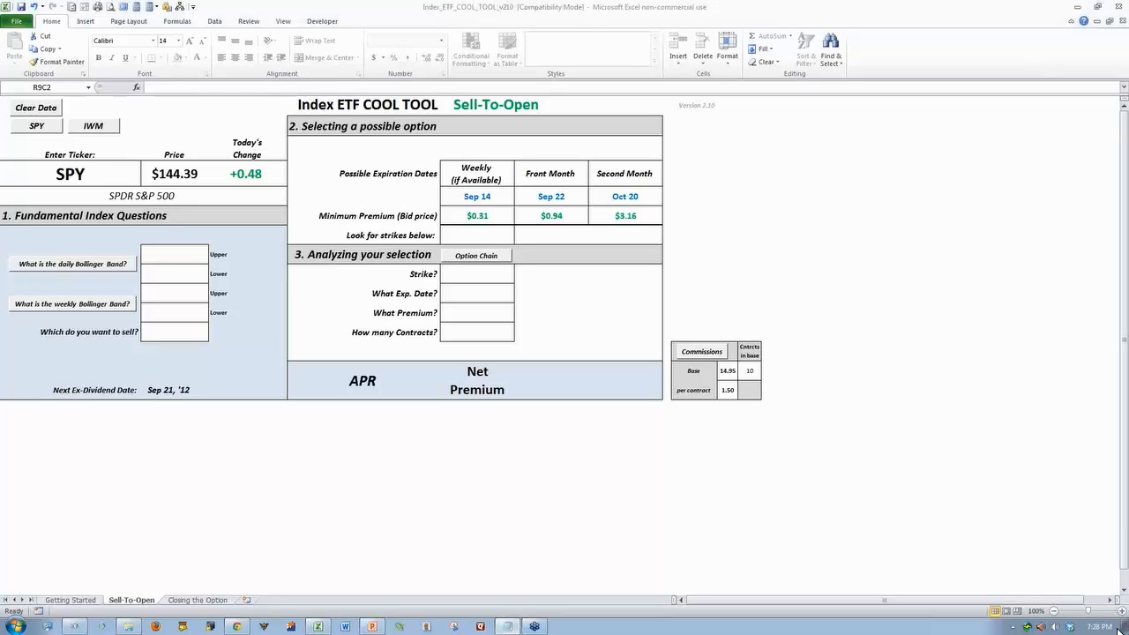
Open SPY's daily Bollinger Band chart in the browser and examine its upper and lower band values
left_click(65, 264)
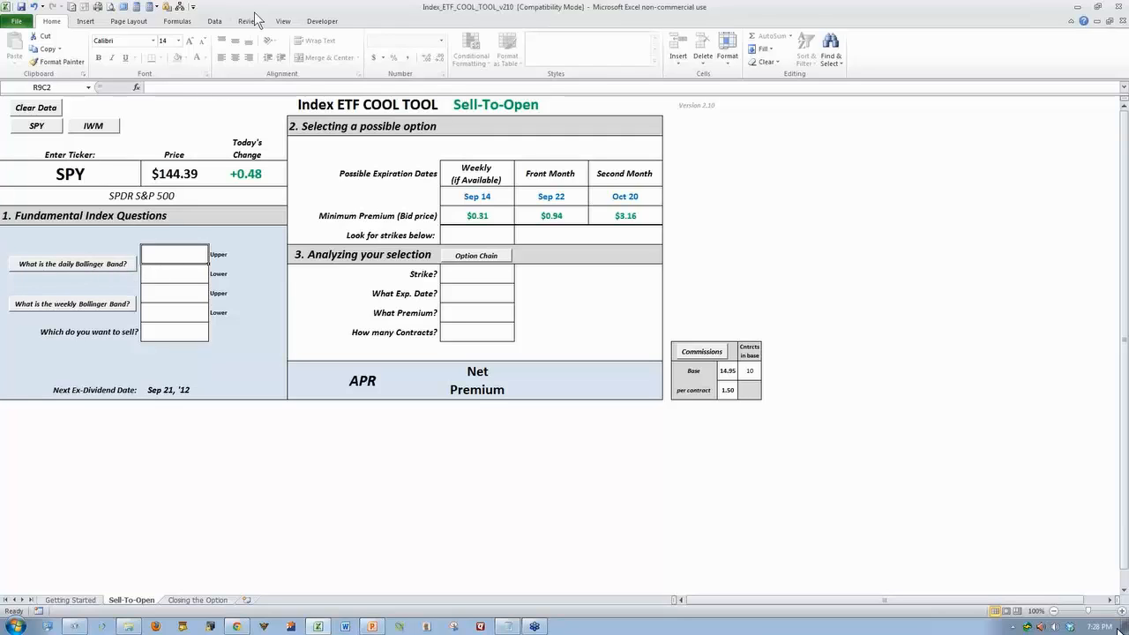
left_click(85, 269)
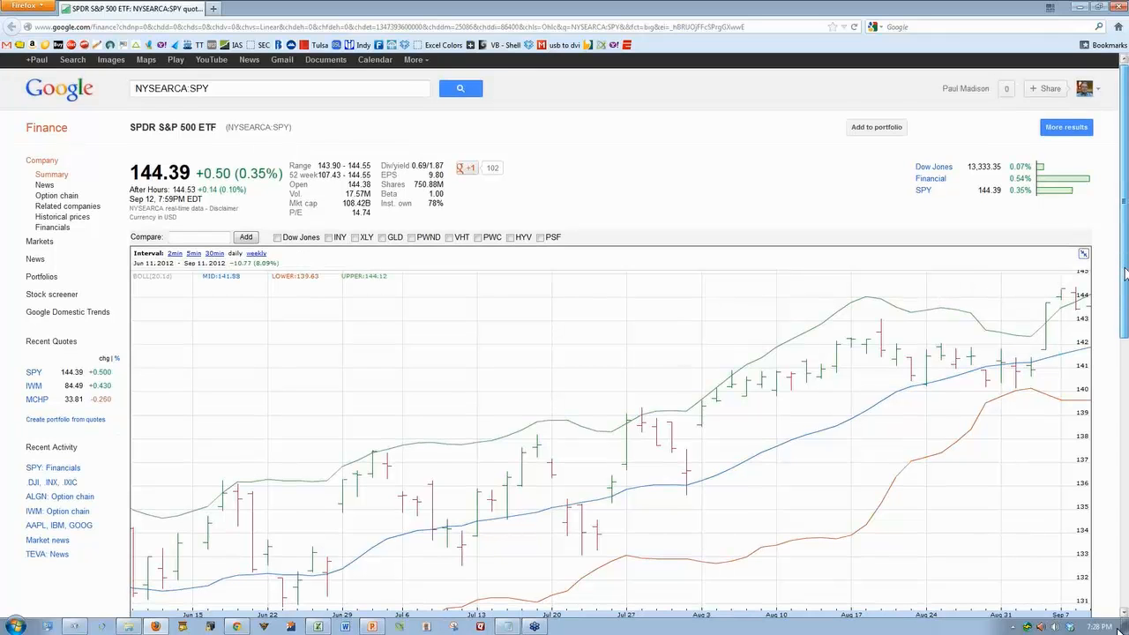
scroll(1125, 269, "down", 3)
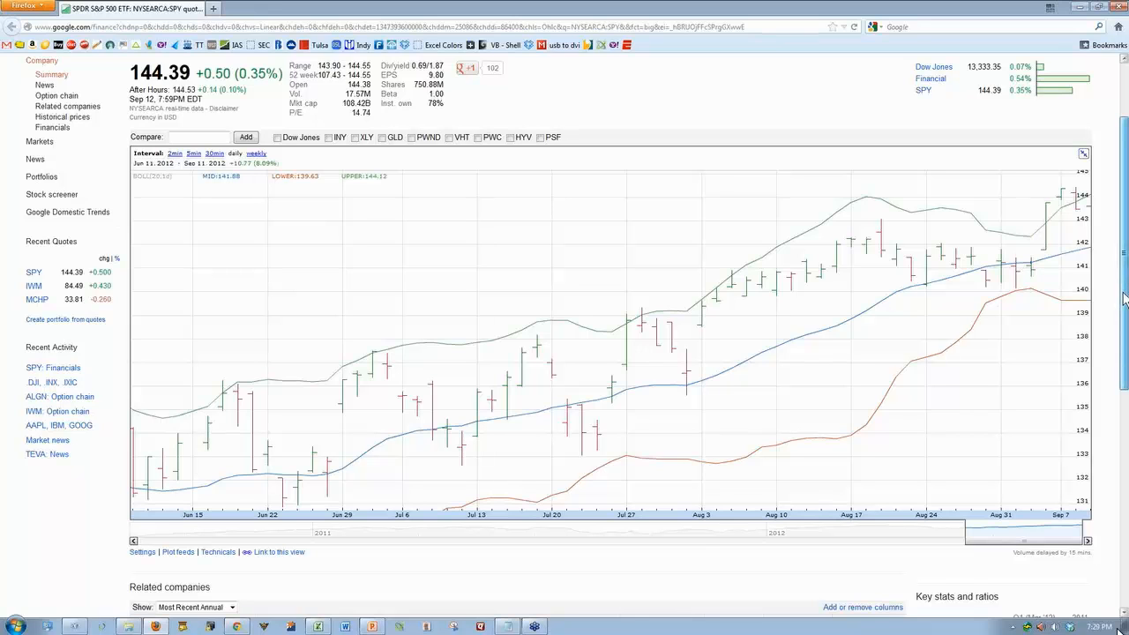
left_click_drag(1125, 300, 1124, 297)
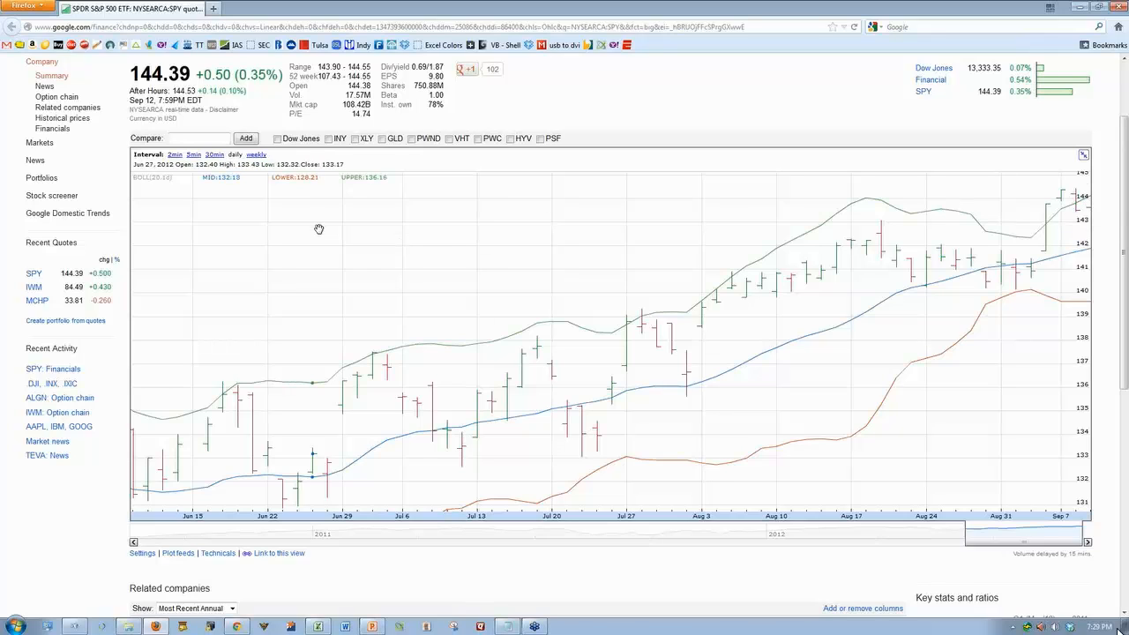
left_click(236, 155)
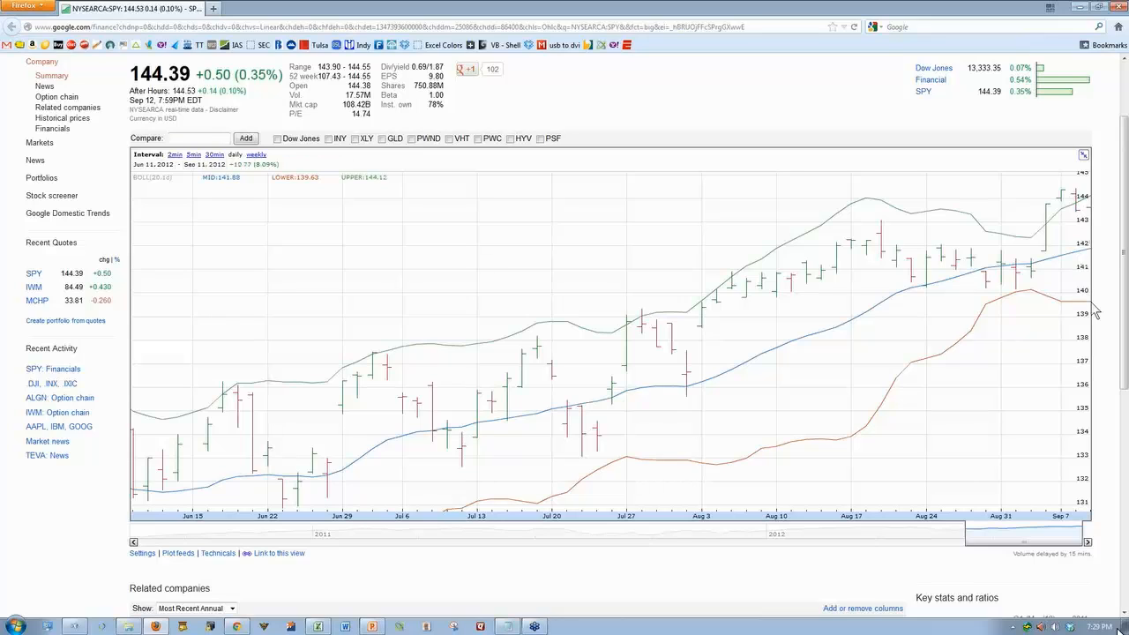
left_click(1122, 7)
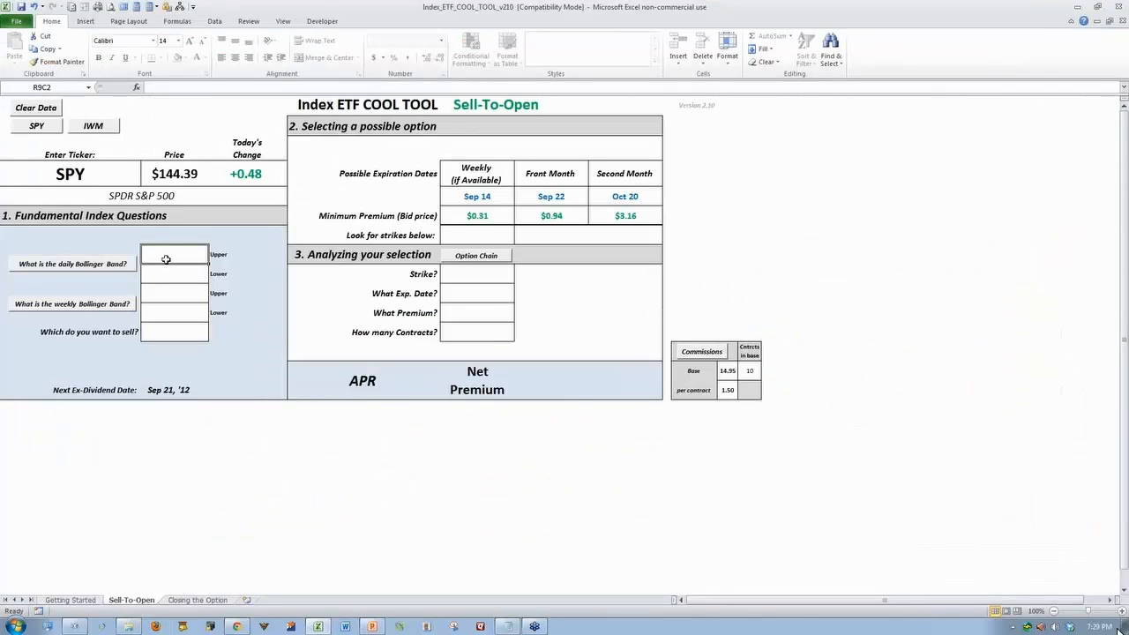
Enter the daily Bollinger Band values in the workbook: 144 for upper and 139 for lower
type("144")
key("Return")
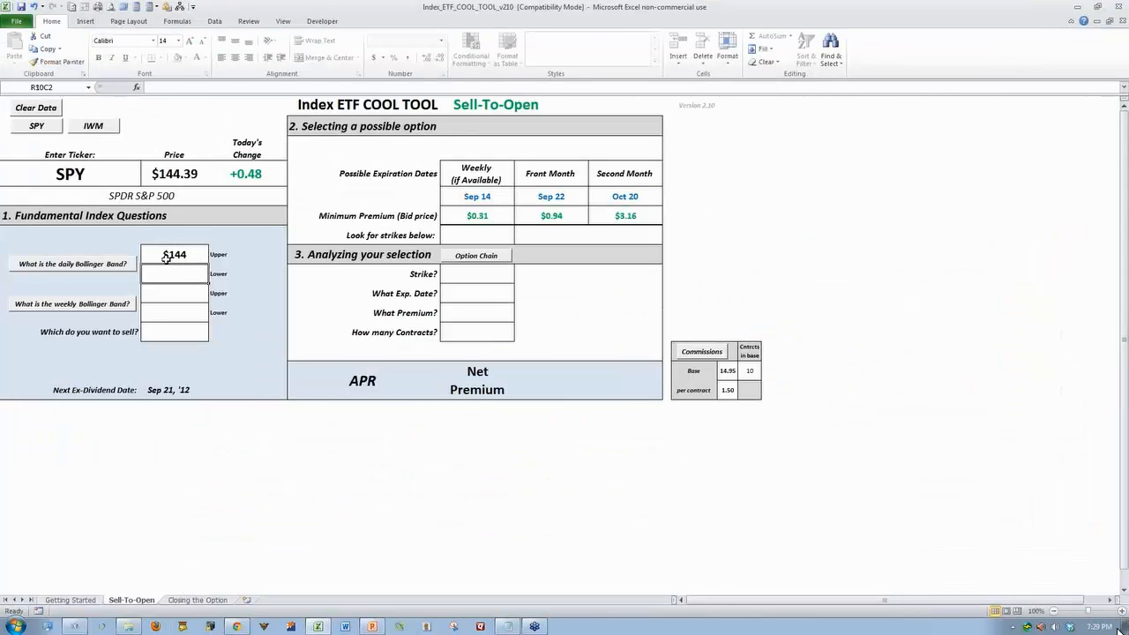
type("139")
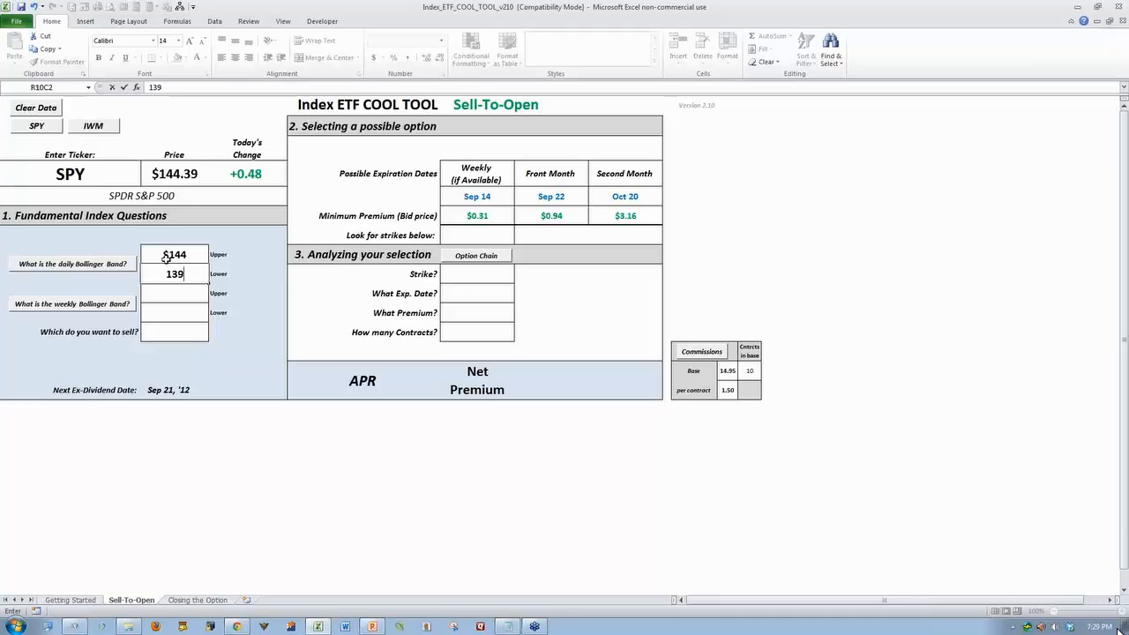
key("Return")
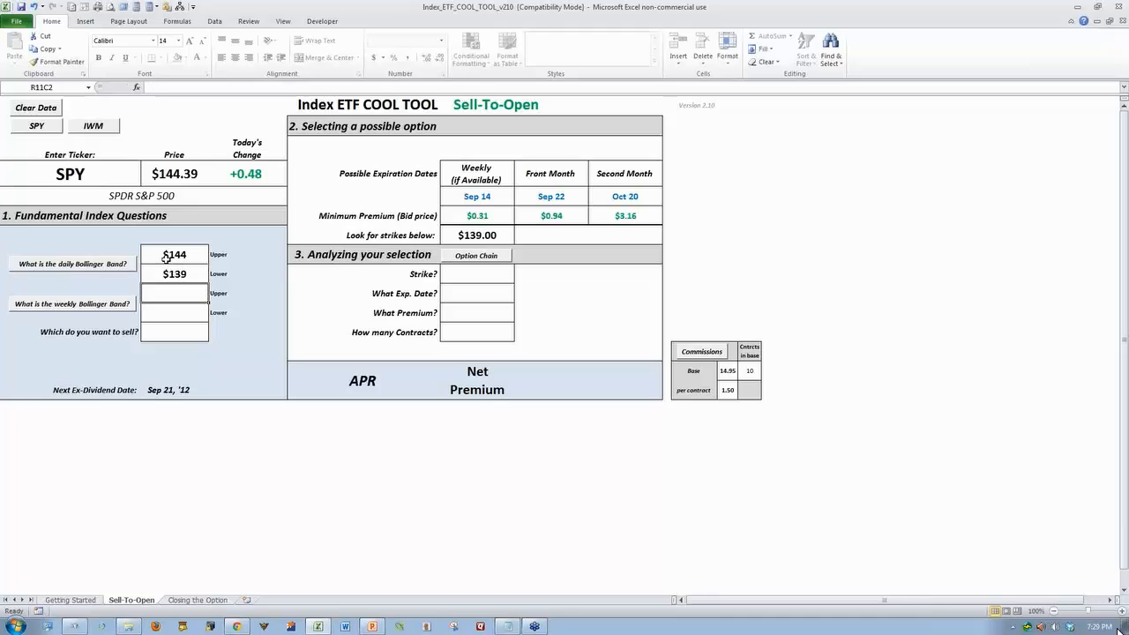
Check SPY's weekly Bollinger Band chart and enter 144 as the weekly upper band and 128 as the weekly lower band
left_click(74, 306)
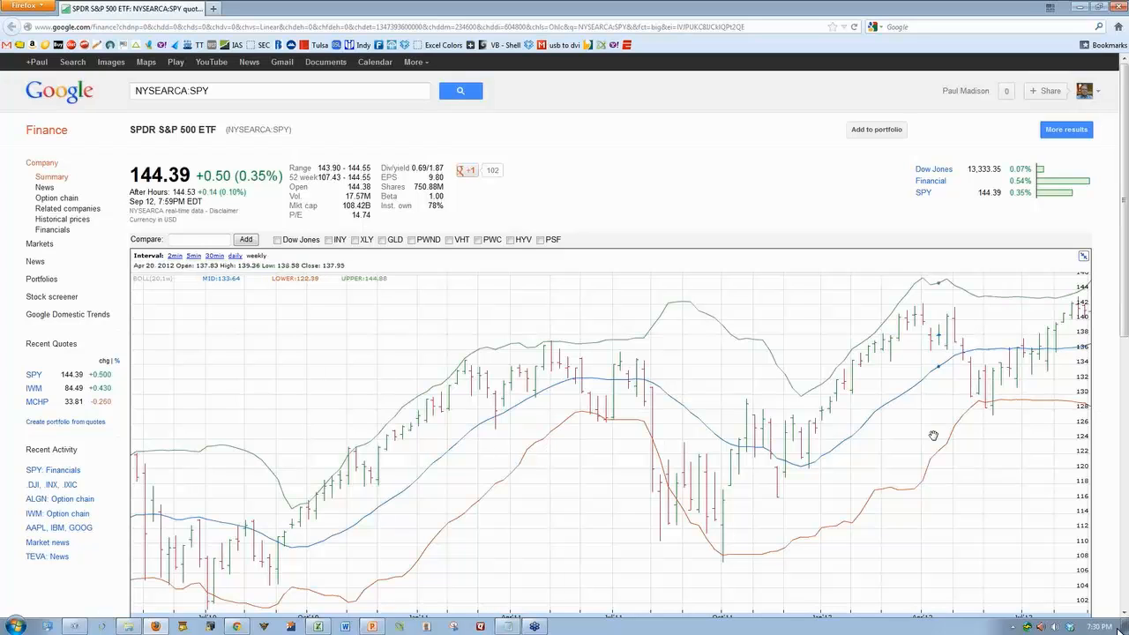
left_click(317, 626)
type("144")
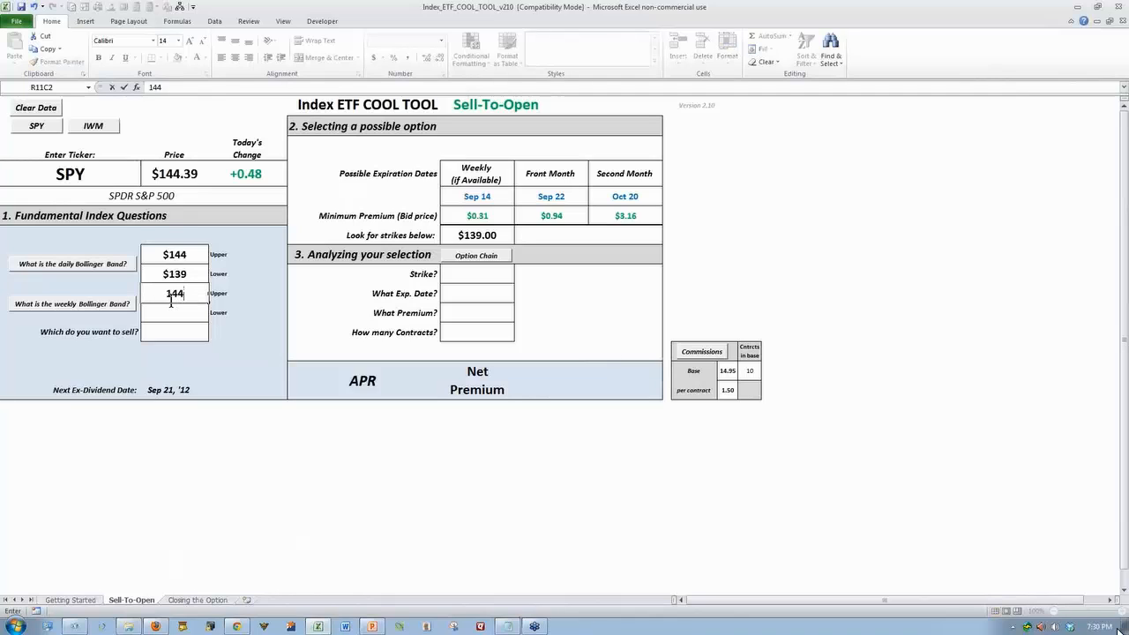
key("Return")
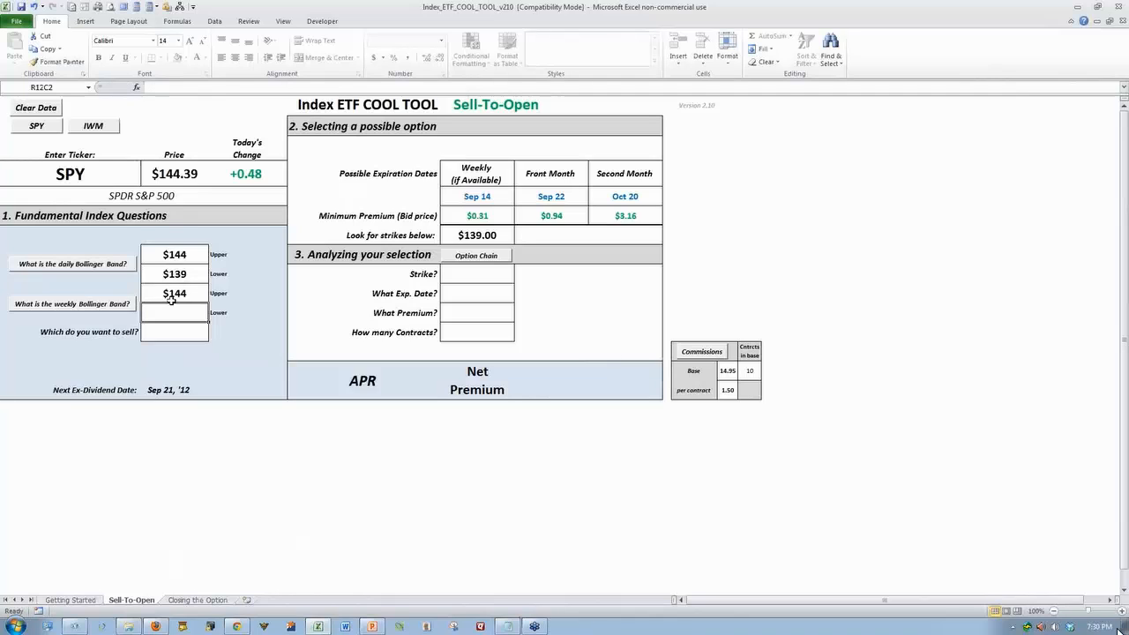
type("128")
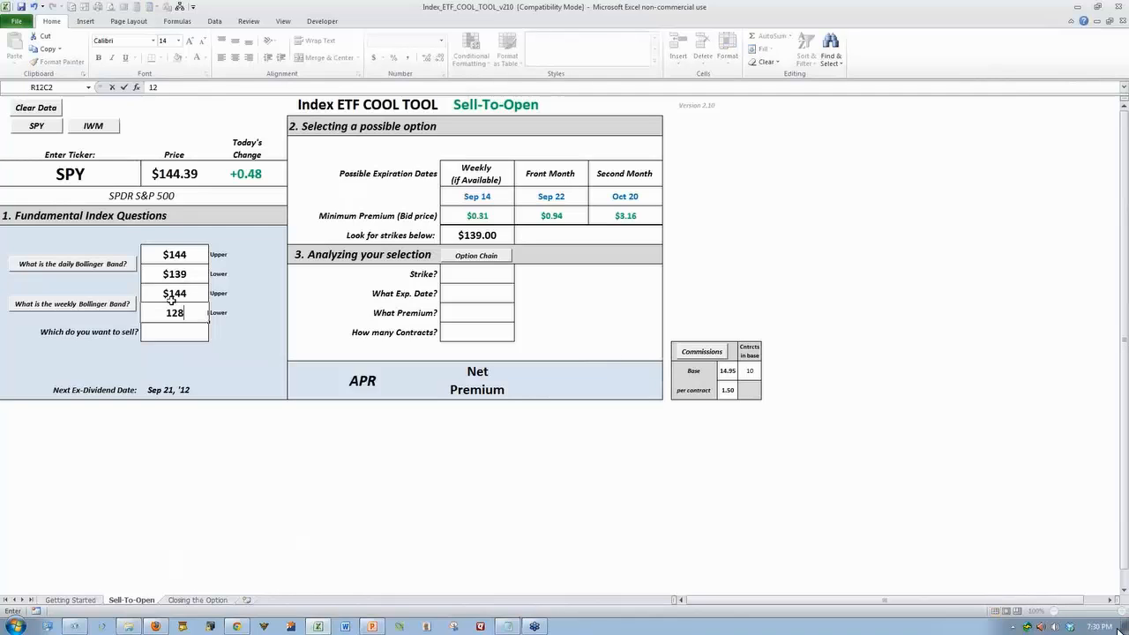
key("Return")
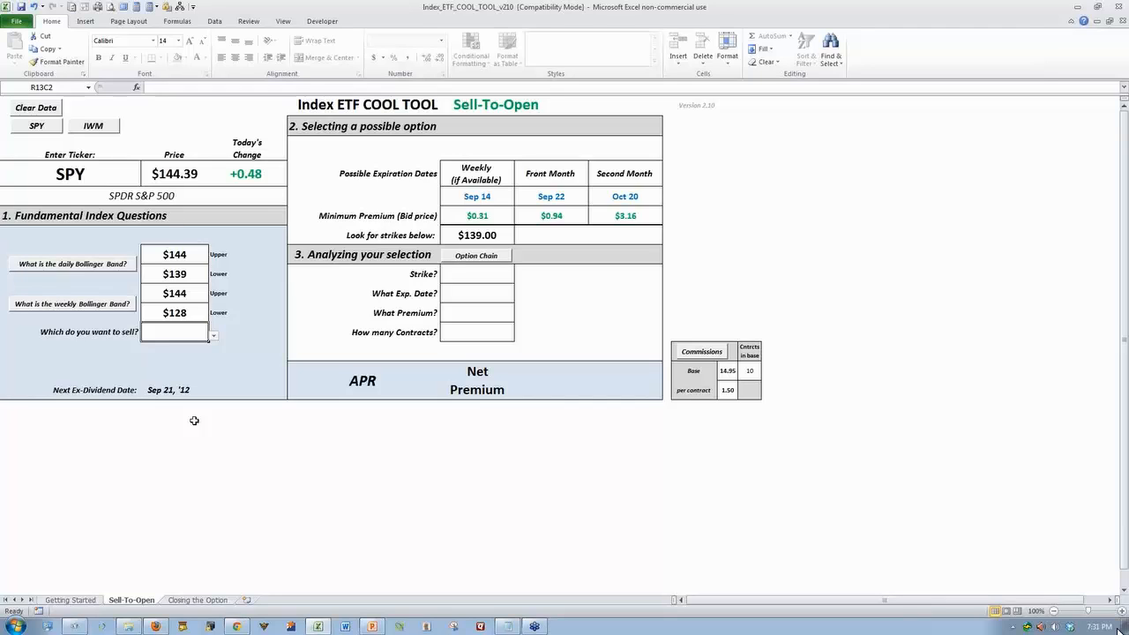
Choose Puts as the option type to sell and set the cash available for puts to 15000
left_click(214, 335)
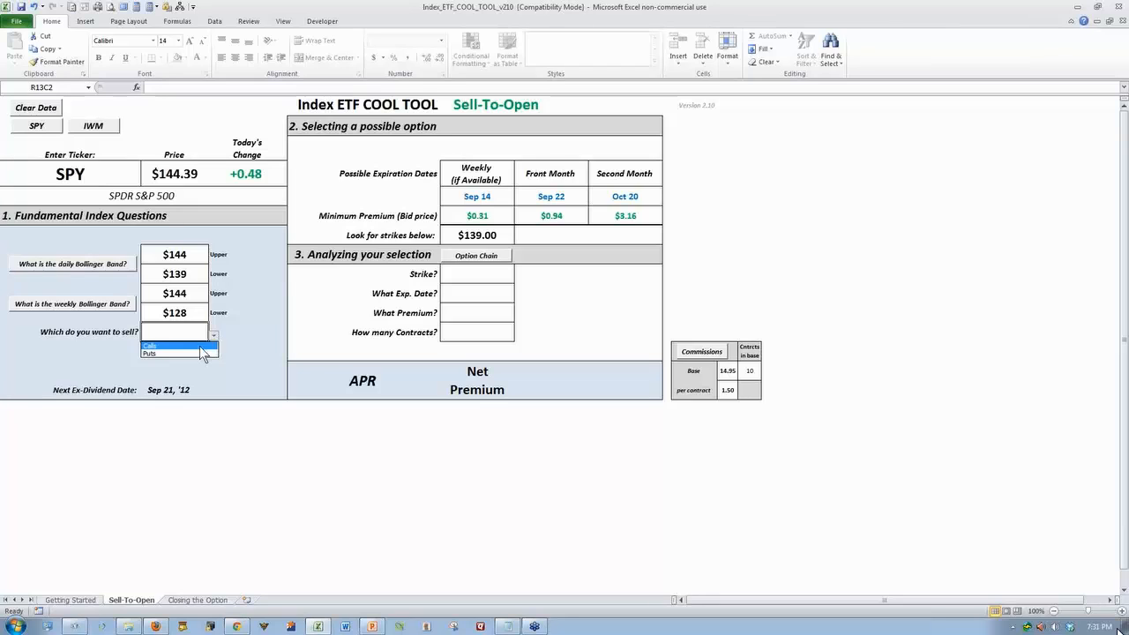
left_click(201, 353)
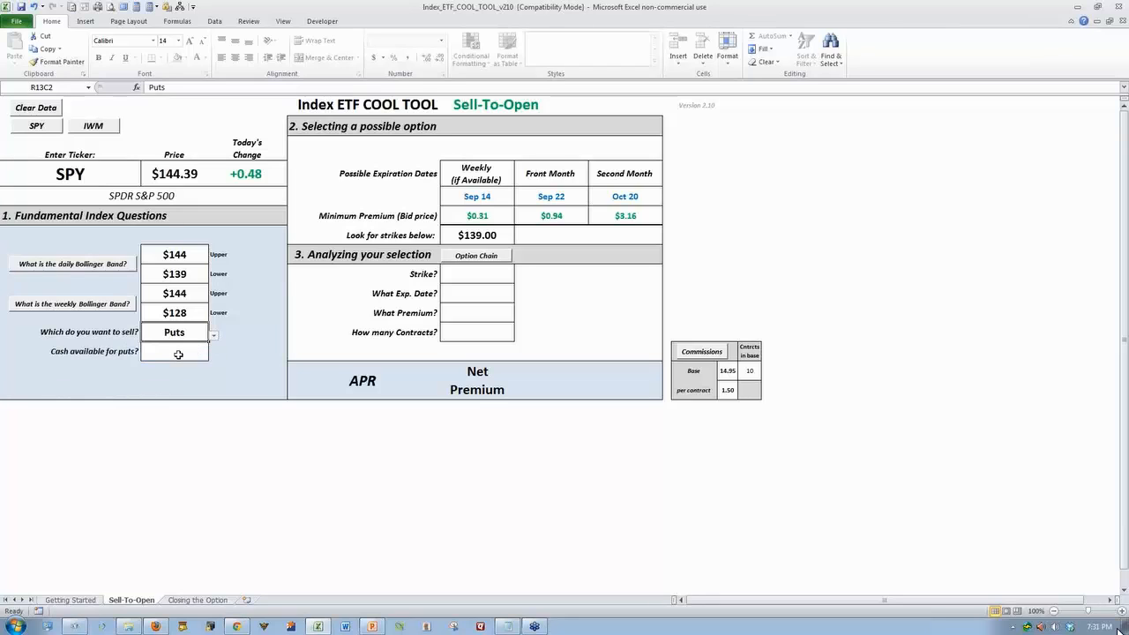
left_click(178, 353)
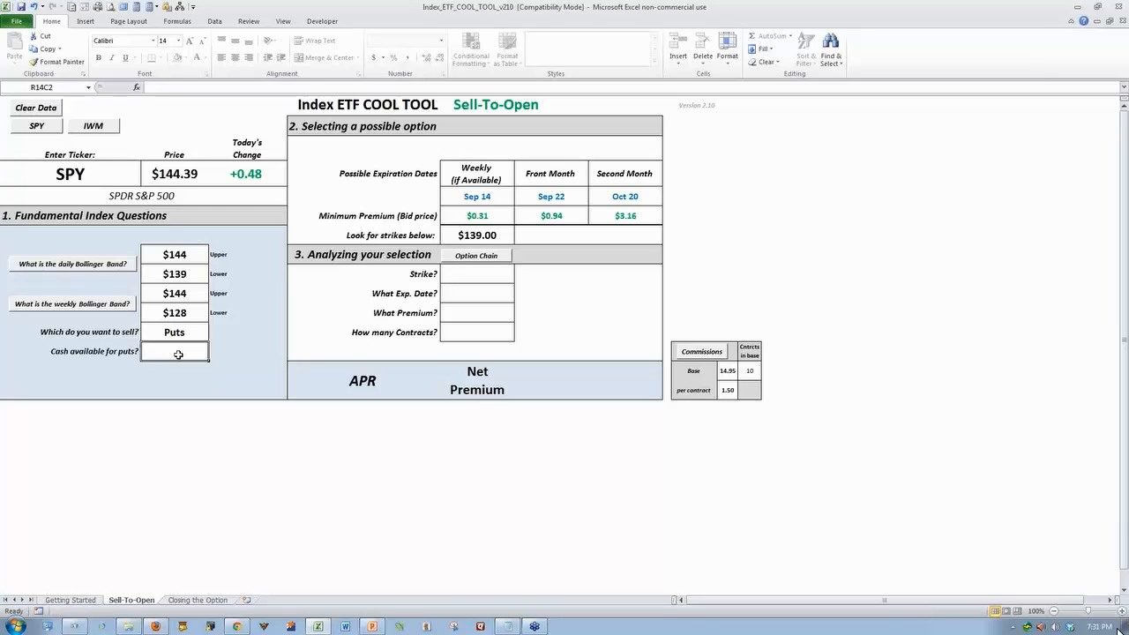
type("28")
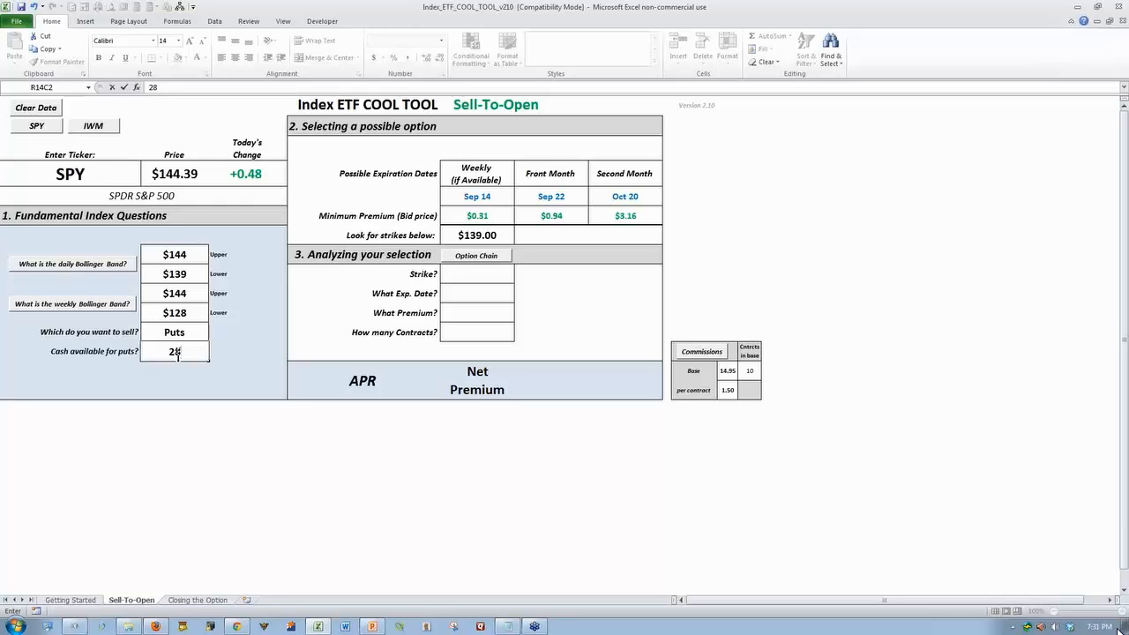
key("BackSpace")
key("BackSpace")
type("15000")
key("Return")
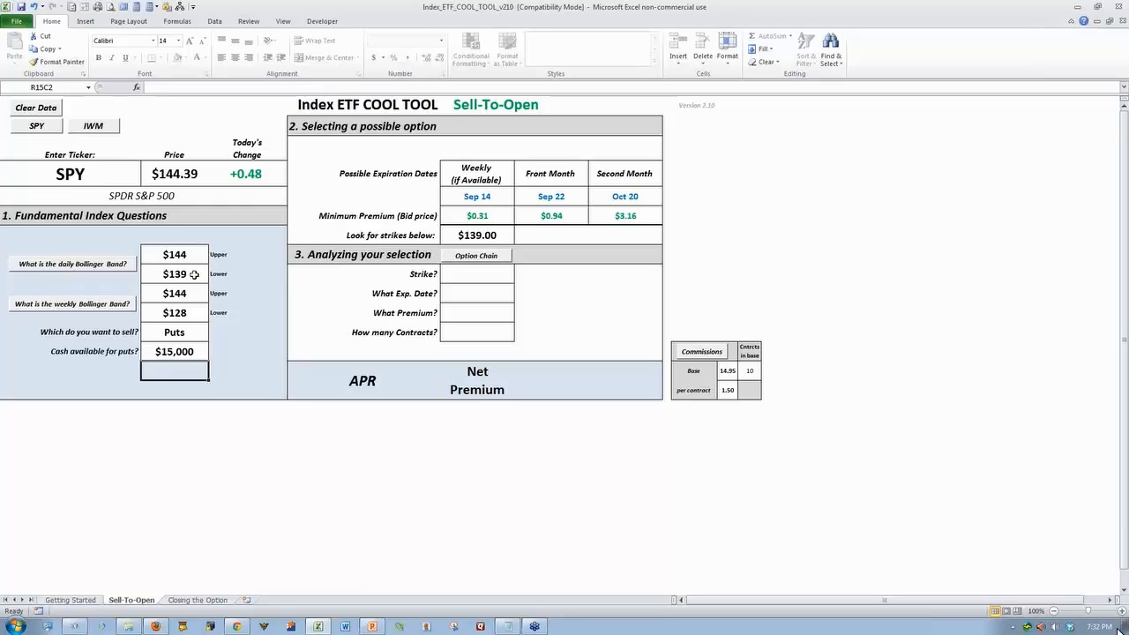
Open the SPY option chain in the browser and examine the bid prices of puts around the 139 strike
left_click(478, 256)
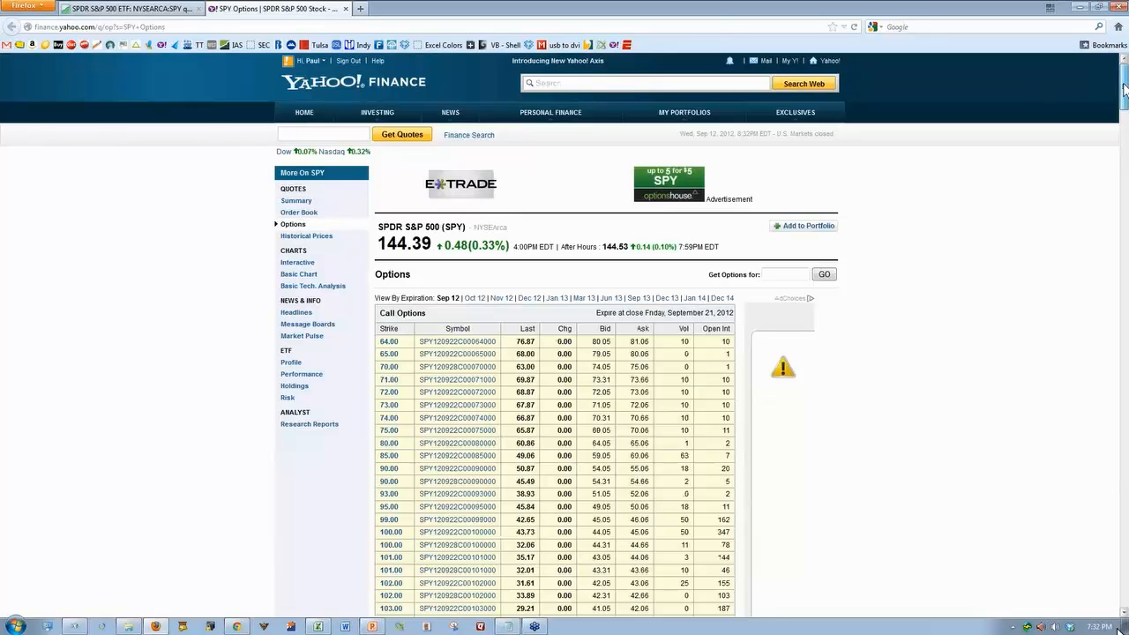
left_click_drag(1124, 89, 1116, 504)
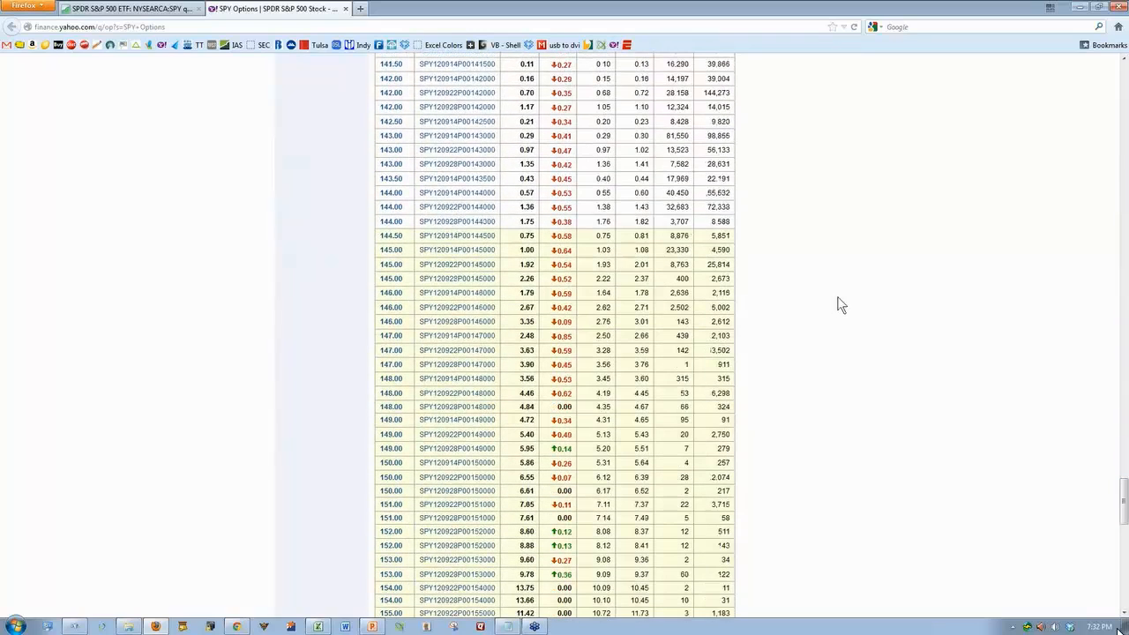
scroll(837, 297, "up", 6)
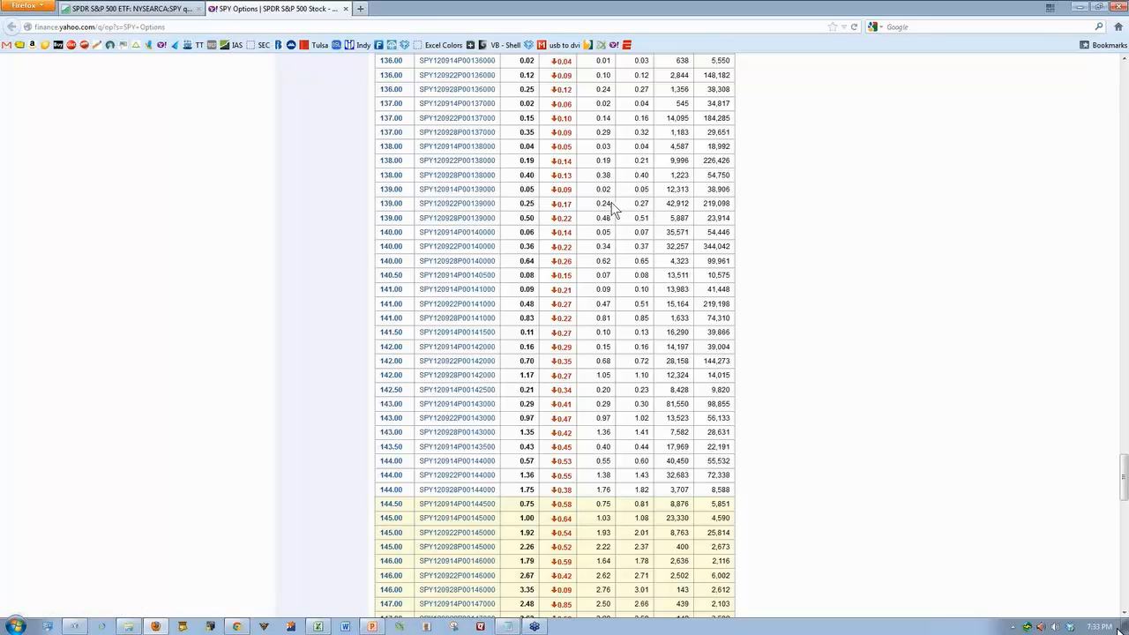
Switch back to the Excel workbook and set the strike to 139 and the expiration date to Sep 22, '12
left_click(318, 627)
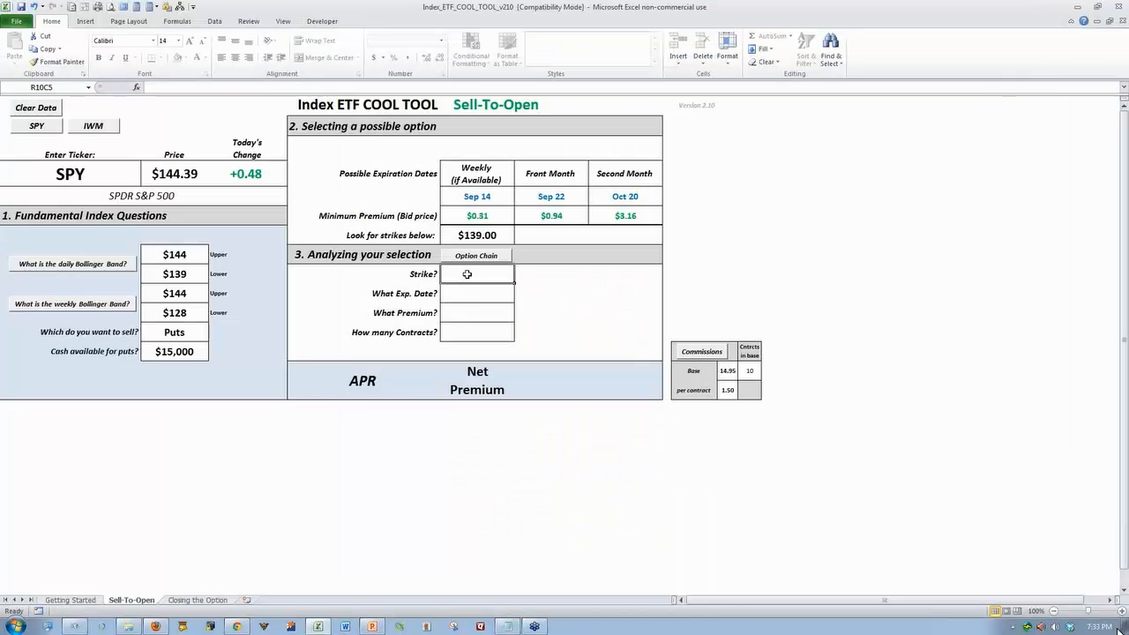
type("139")
key("Return")
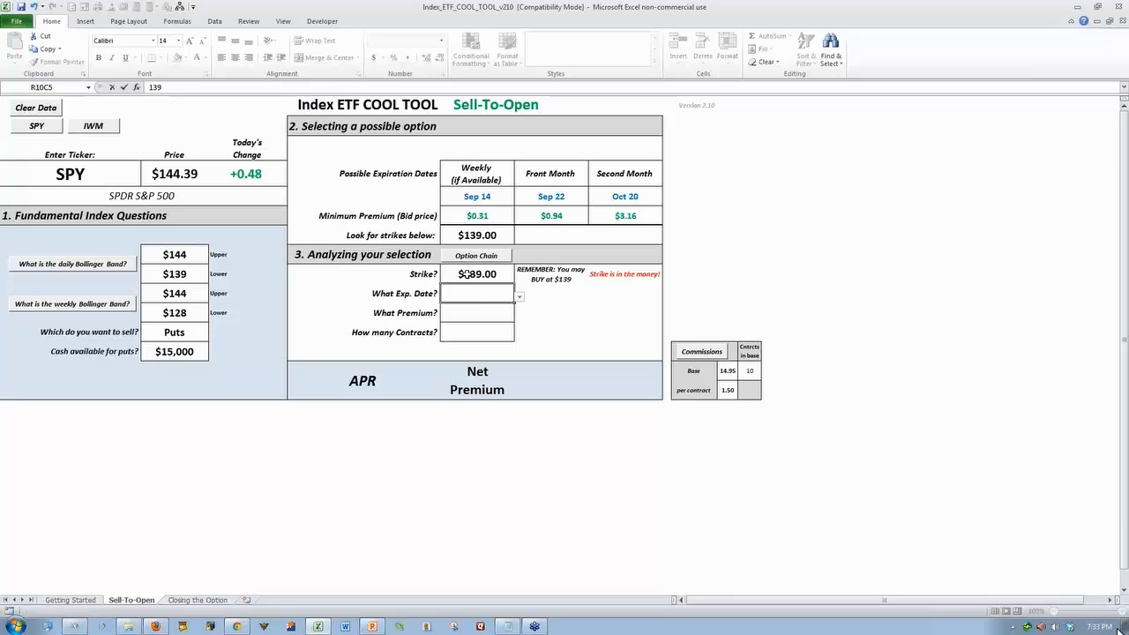
left_click(519, 296)
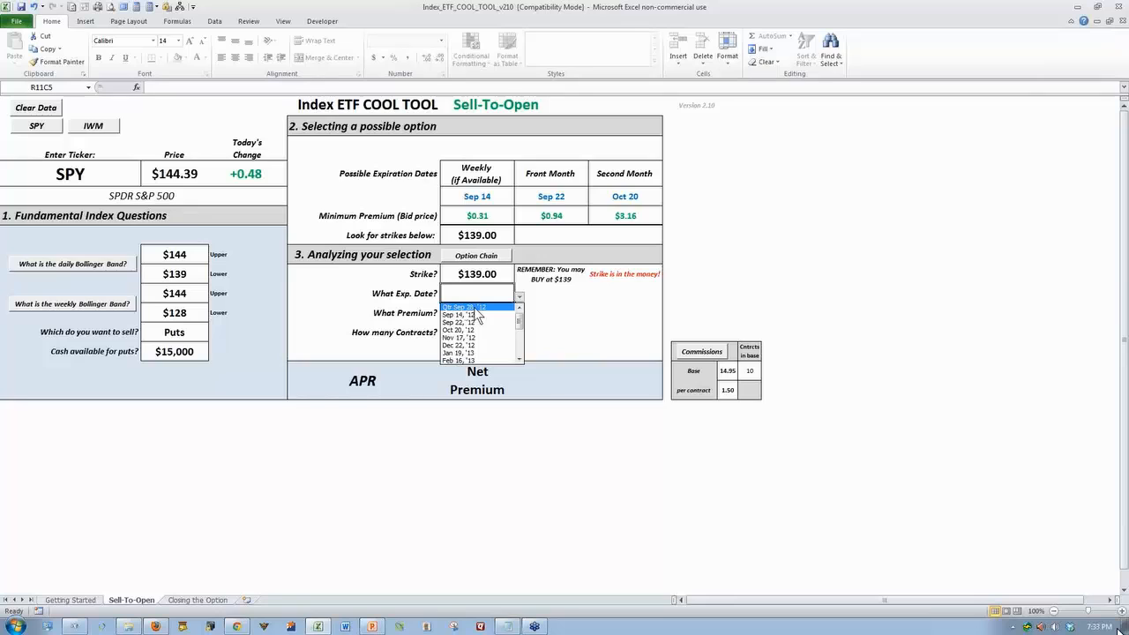
left_click_drag(519, 319, 523, 356)
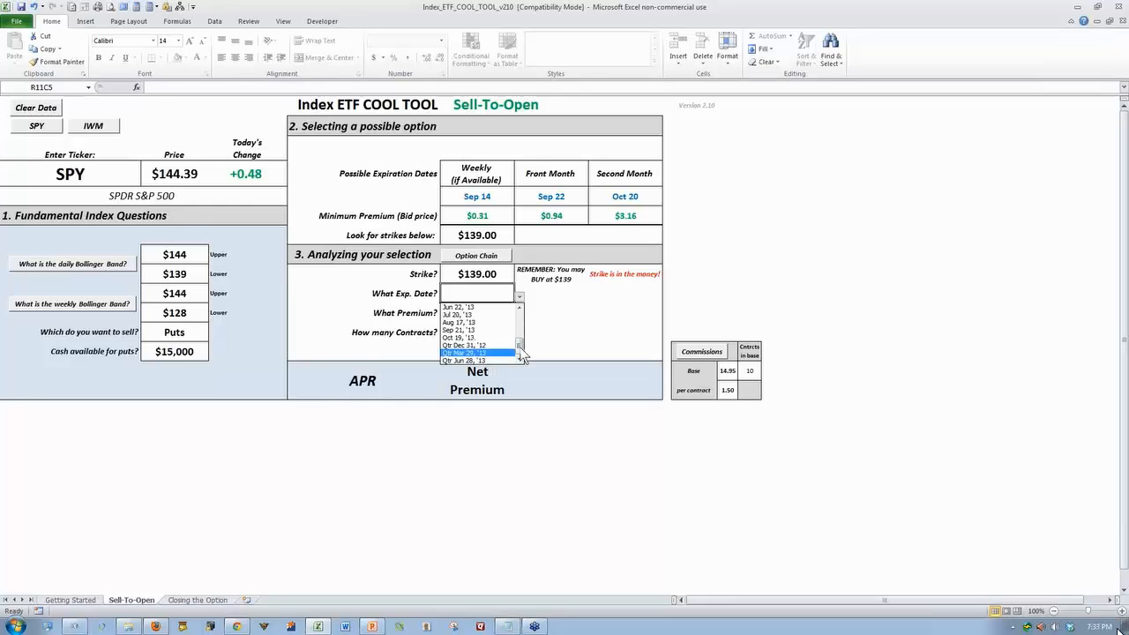
left_click_drag(522, 353, 527, 311)
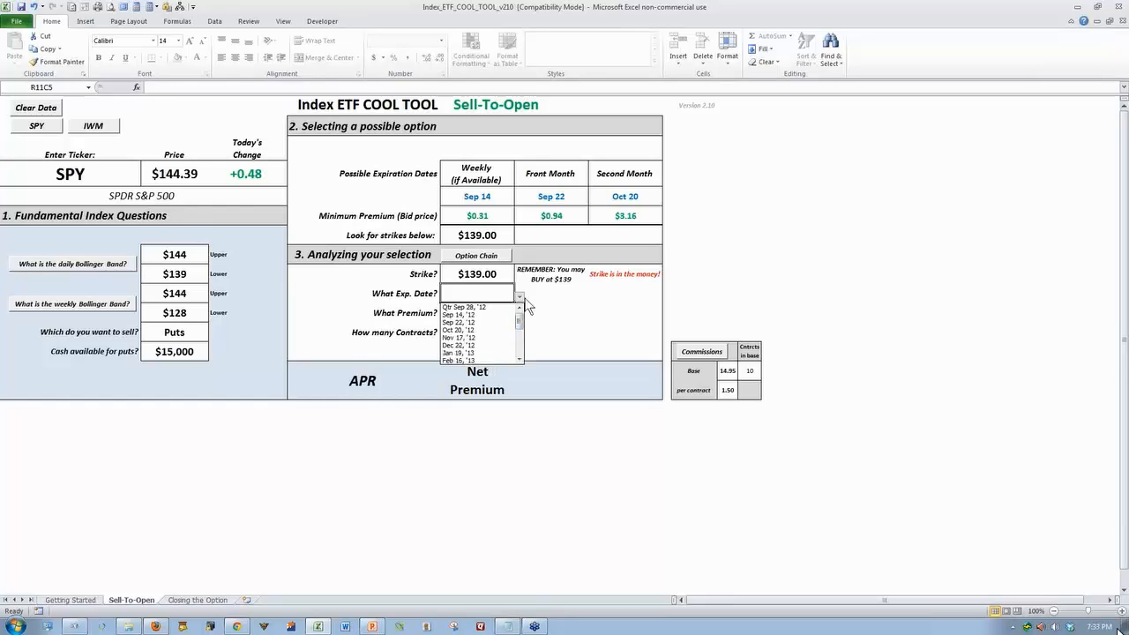
left_click(477, 322)
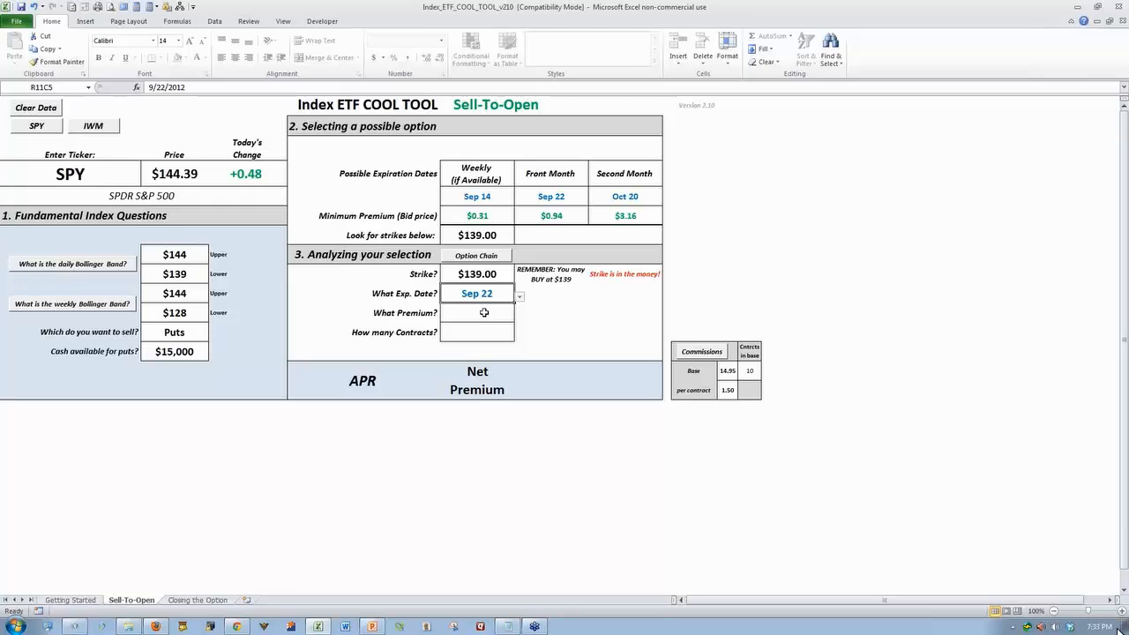
Set the option premium to 0.24 and the number of contracts to 1
left_click(484, 313)
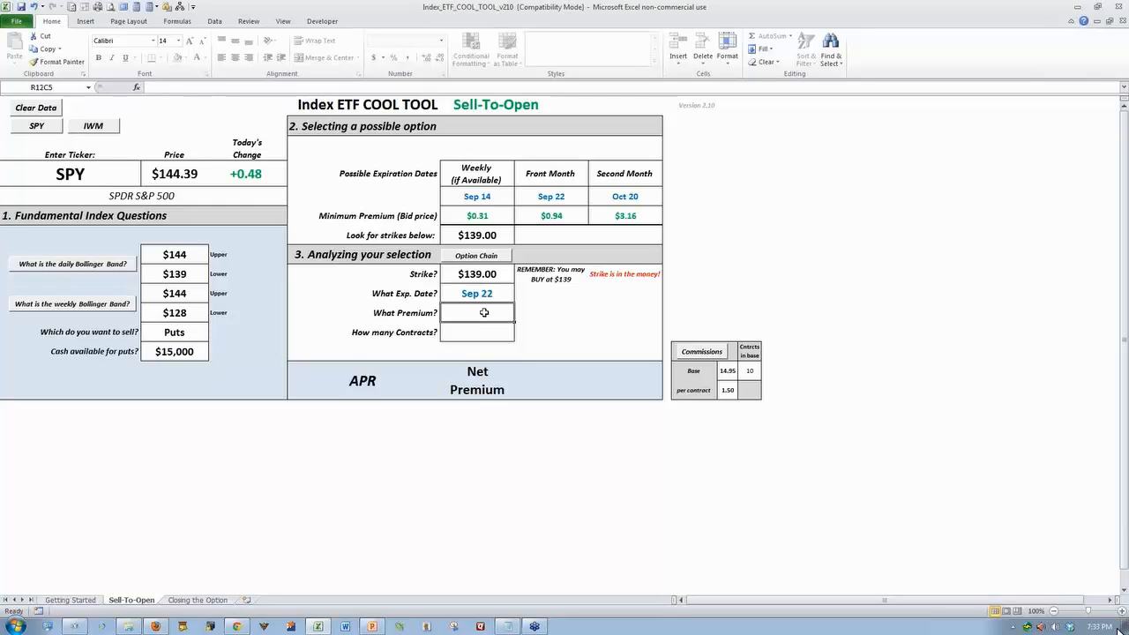
type(".24")
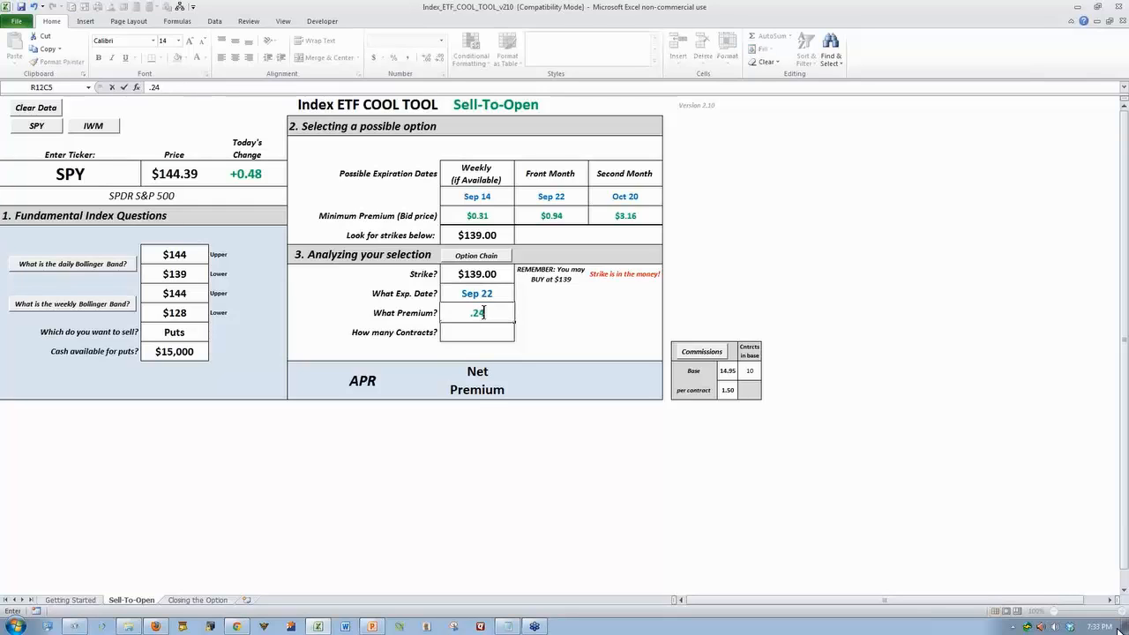
key("Return")
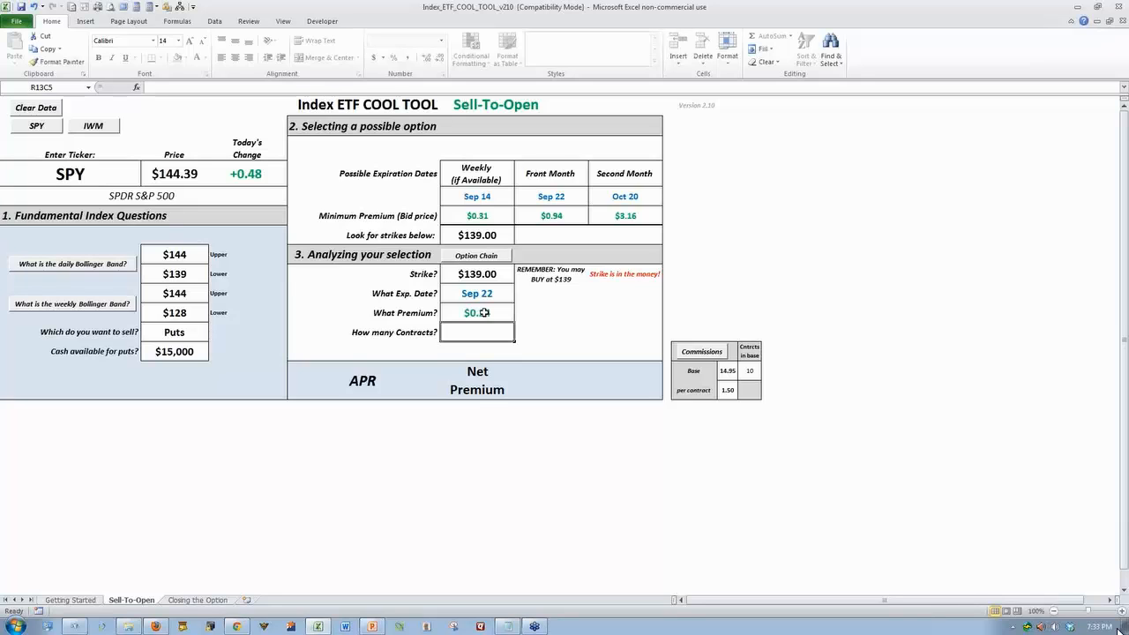
type("1")
key("Return")
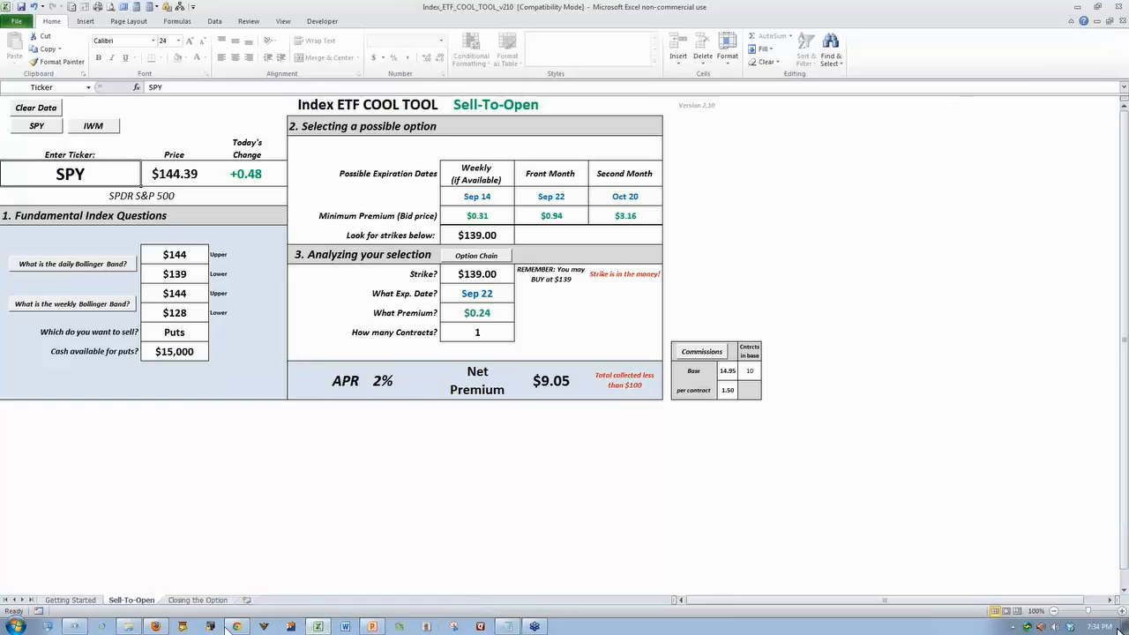
Switch to Firefox and close the window containing the earlier SPY quote and option chain tabs
mouse_move(240, 628)
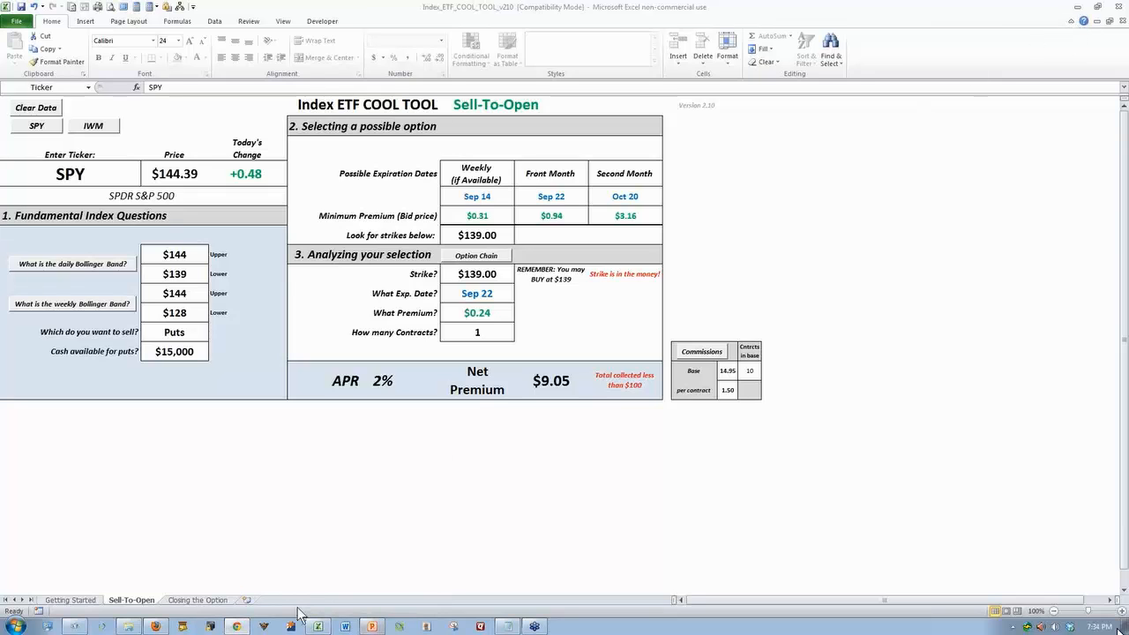
left_click(242, 628)
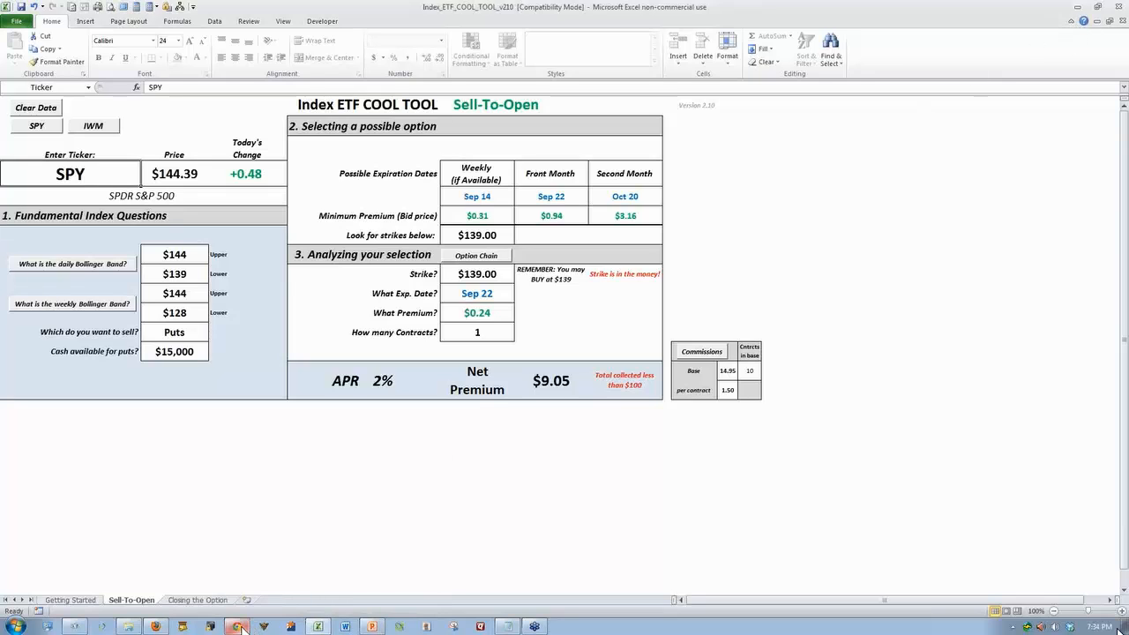
left_click(156, 627)
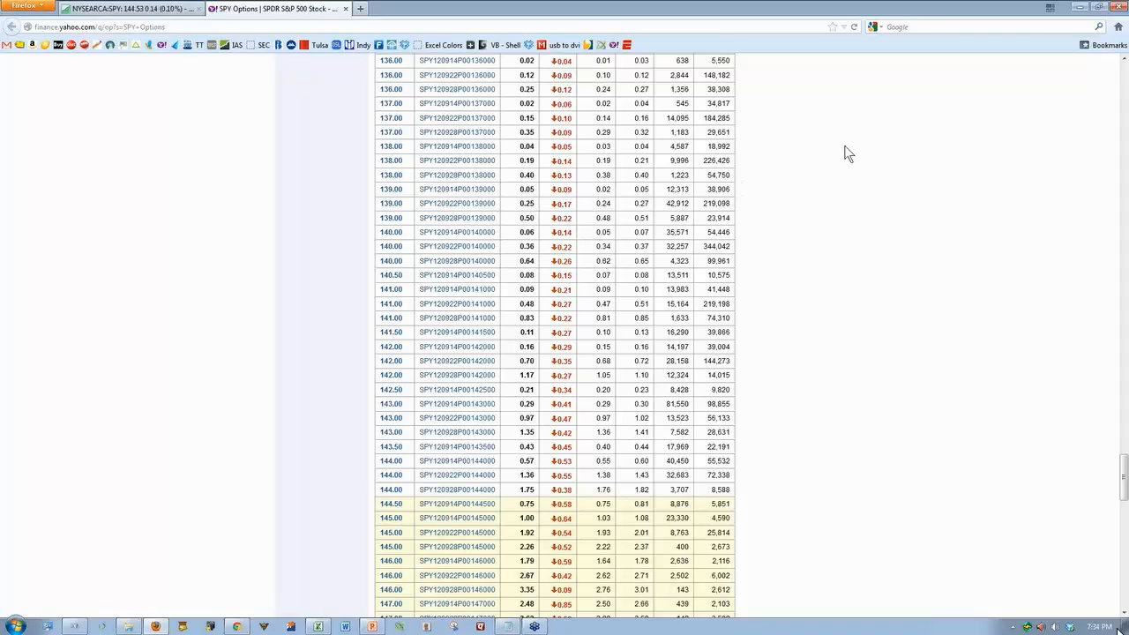
left_click(1120, 8)
key("Return")
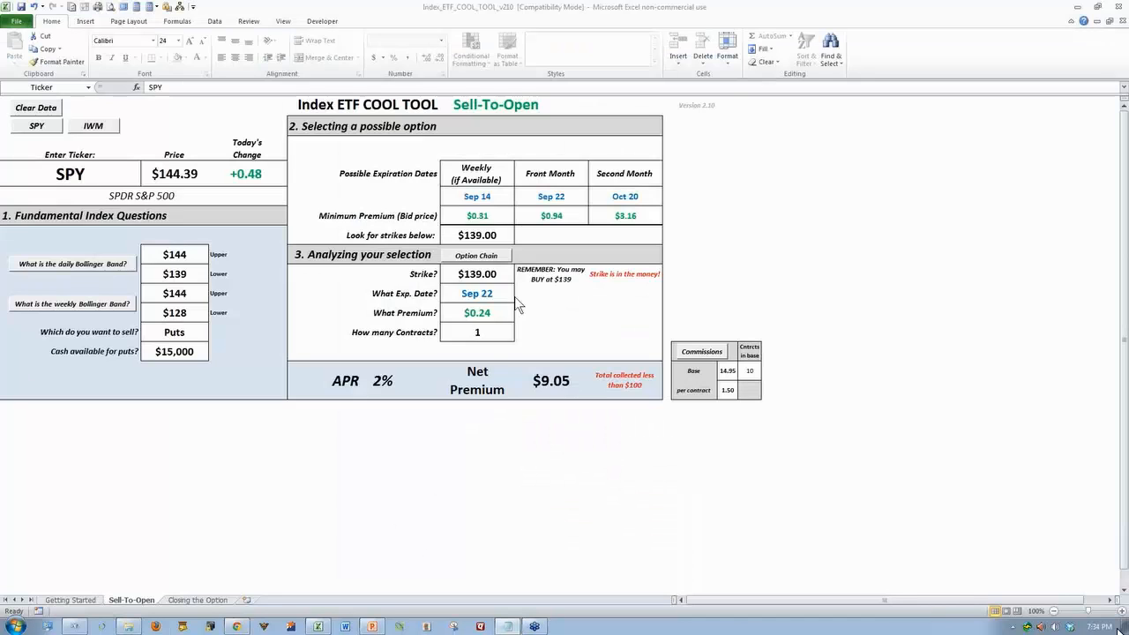
Open the SPY option chain from the workbook and examine the October 2012 put bids around the 139 strike
left_click(477, 258)
left_click(476, 260)
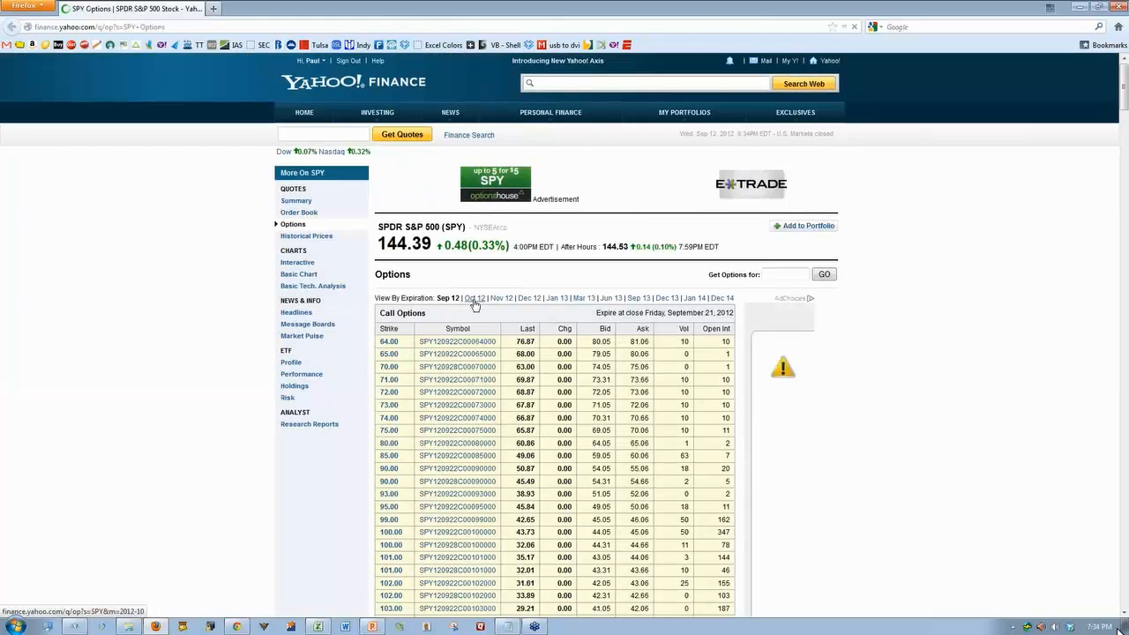
left_click(475, 301)
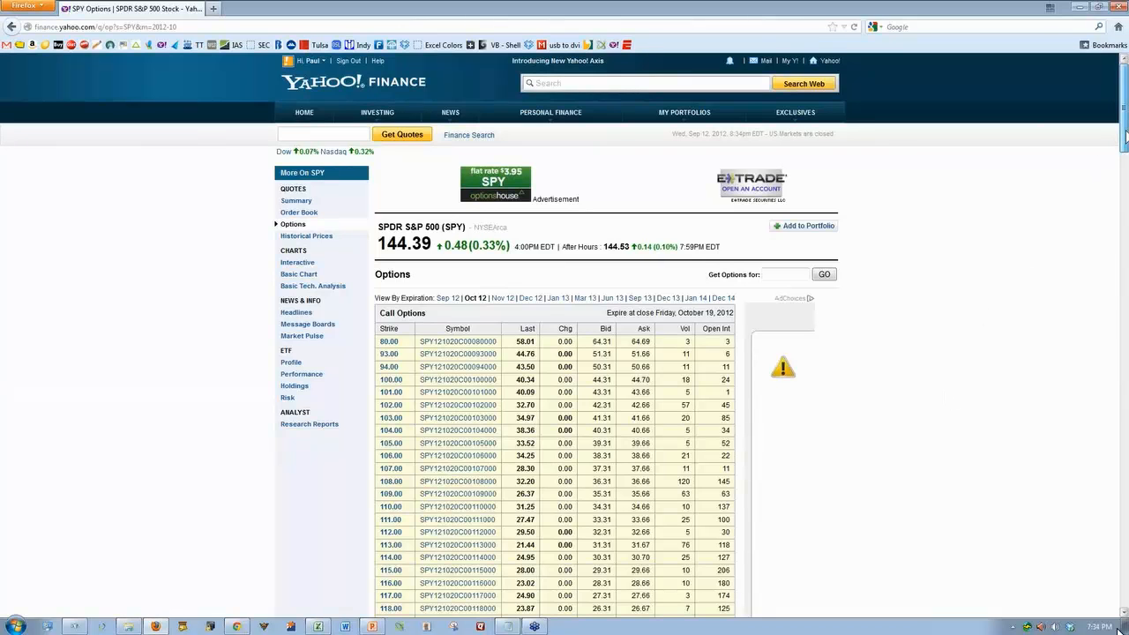
scroll(1125, 135, "down", 1)
left_click_drag(1125, 139, 1102, 462)
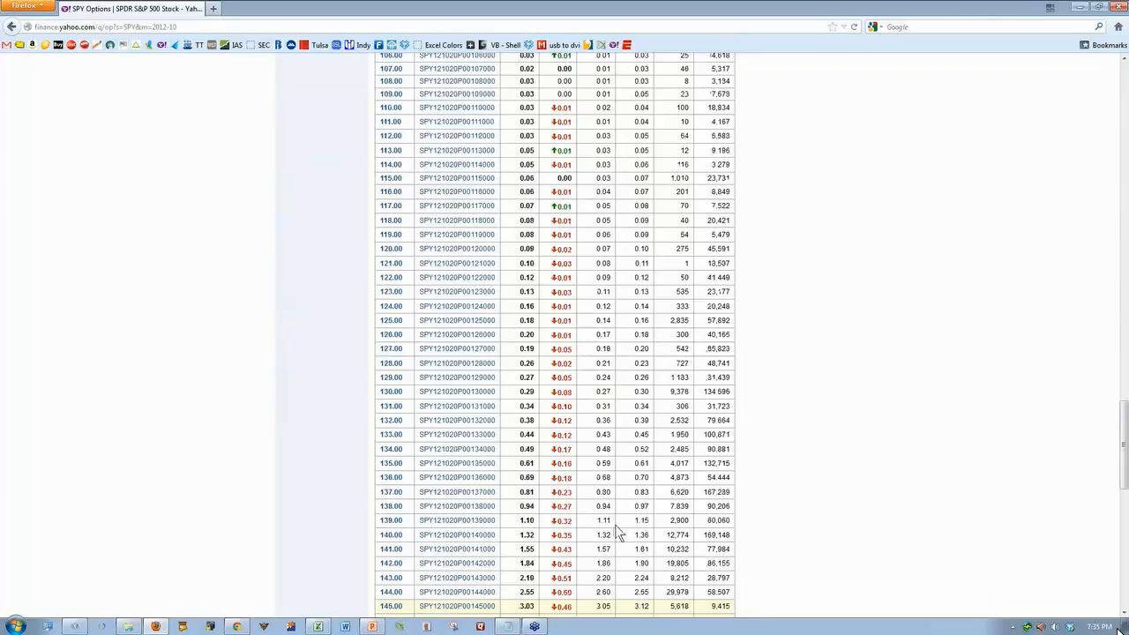
Switch back to the Excel workbook, set the expiration date to Oct 20, '12 and the premium to 1.12
left_click(318, 627)
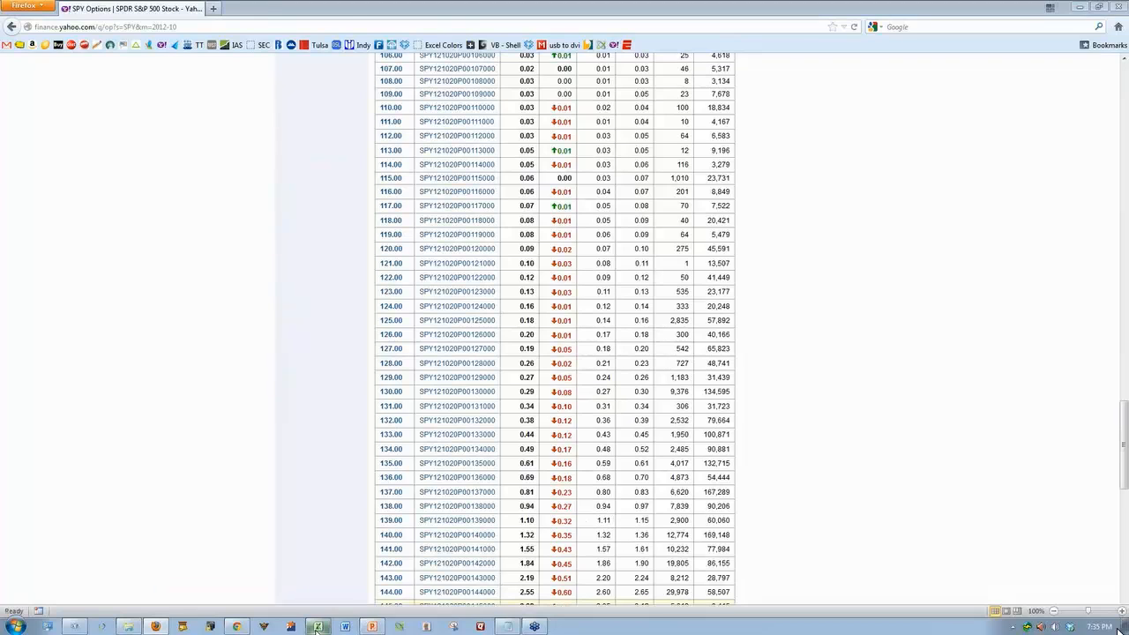
left_click(473, 296)
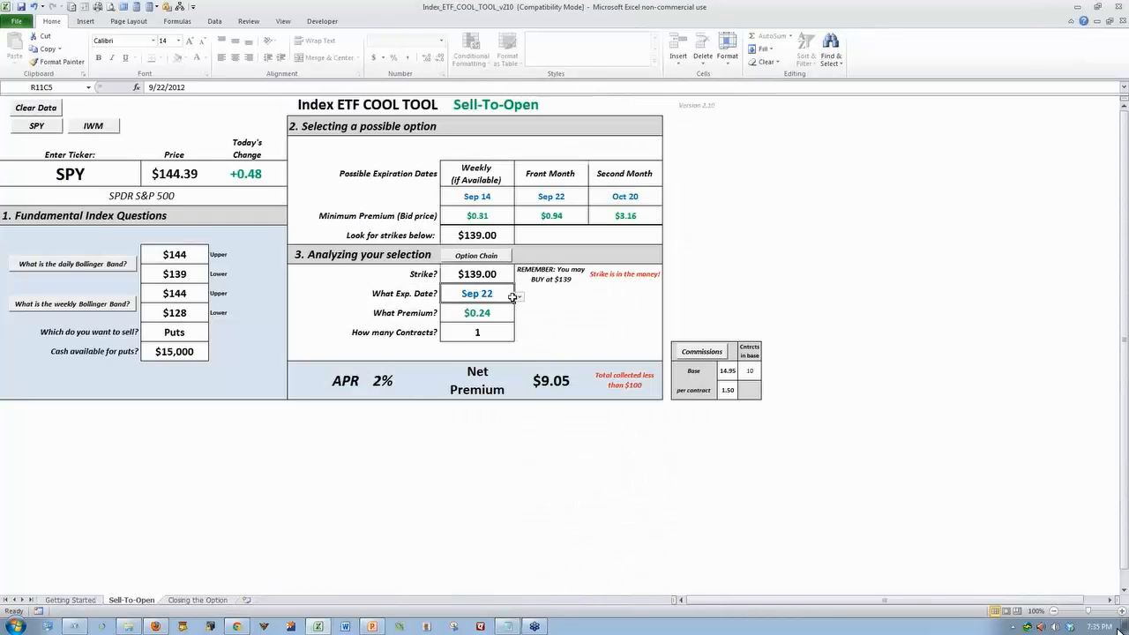
left_click(520, 296)
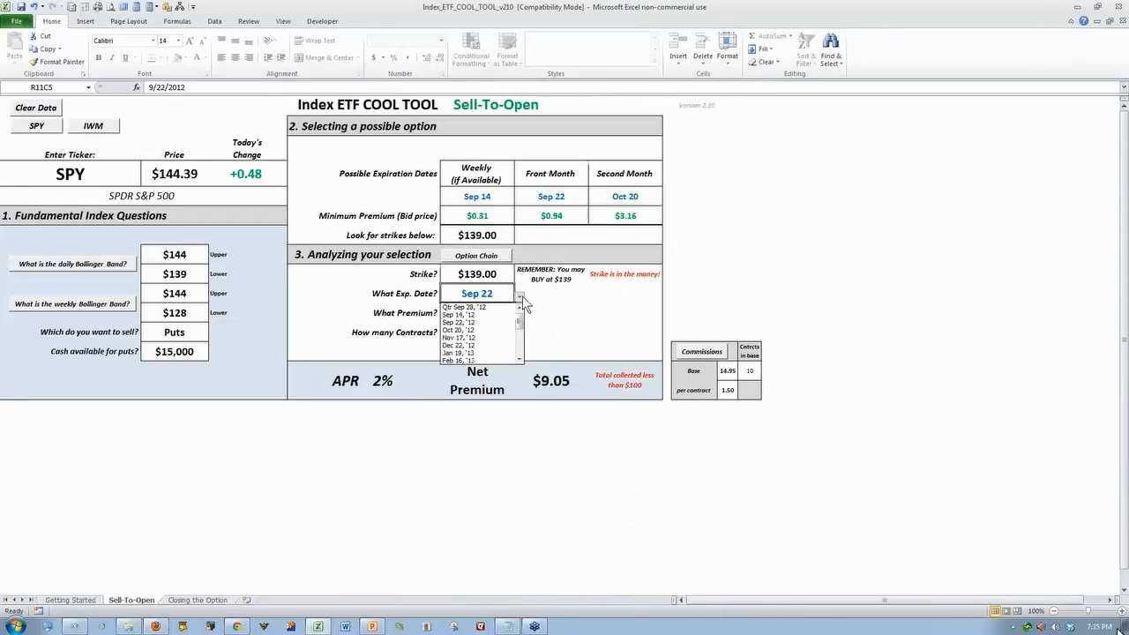
left_click(475, 329)
left_click(476, 312)
type("1")
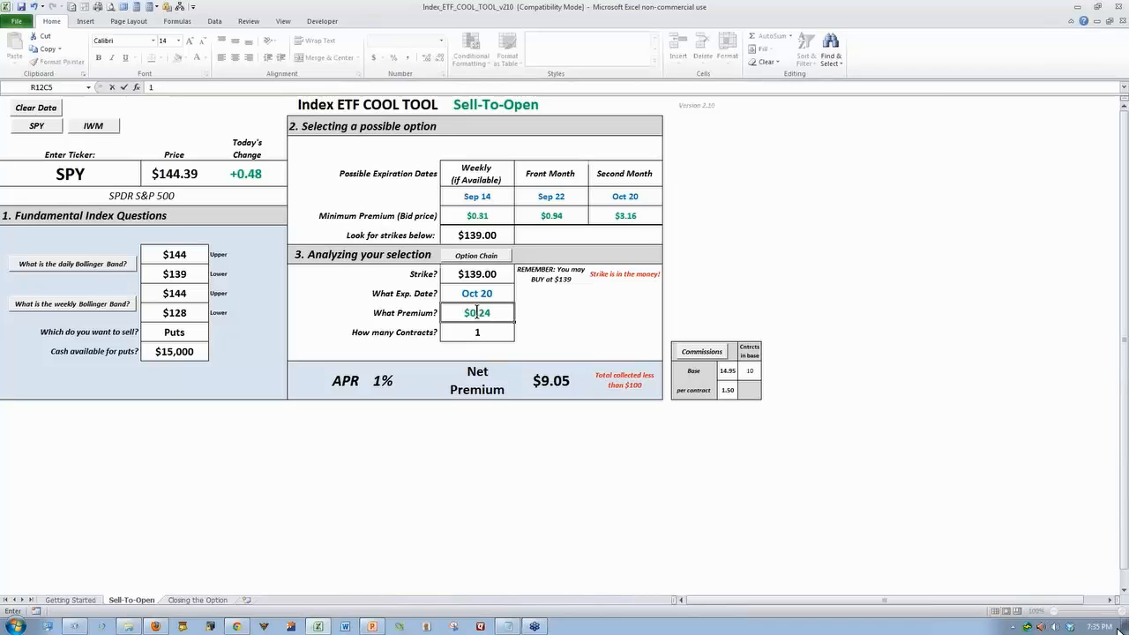
type(".11")
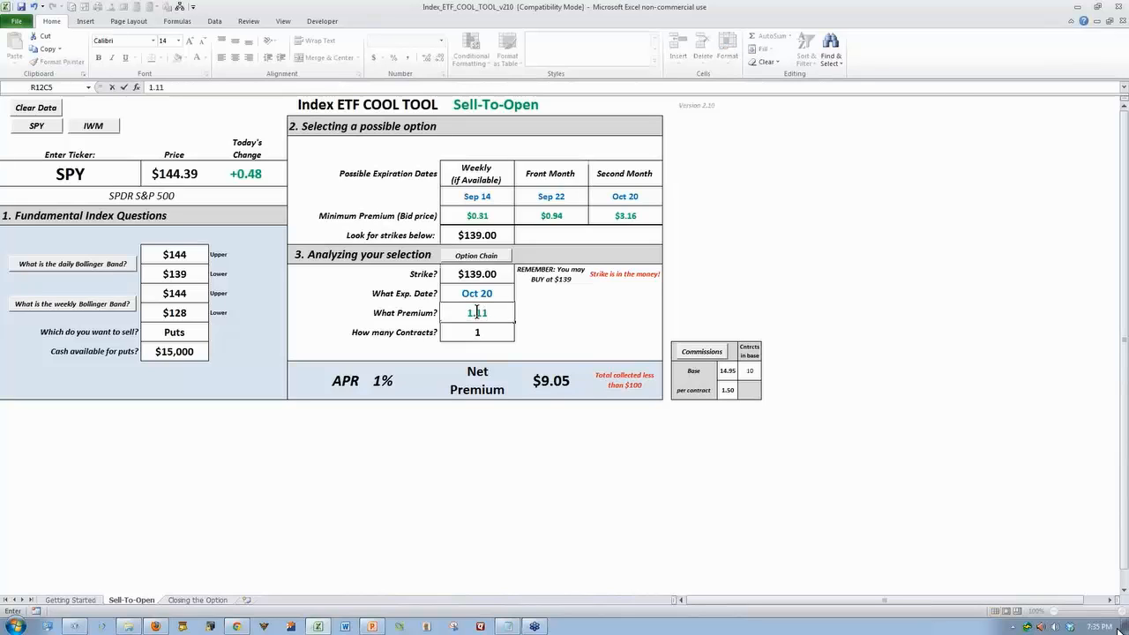
key("BackSpace")
type("2")
key("Return")
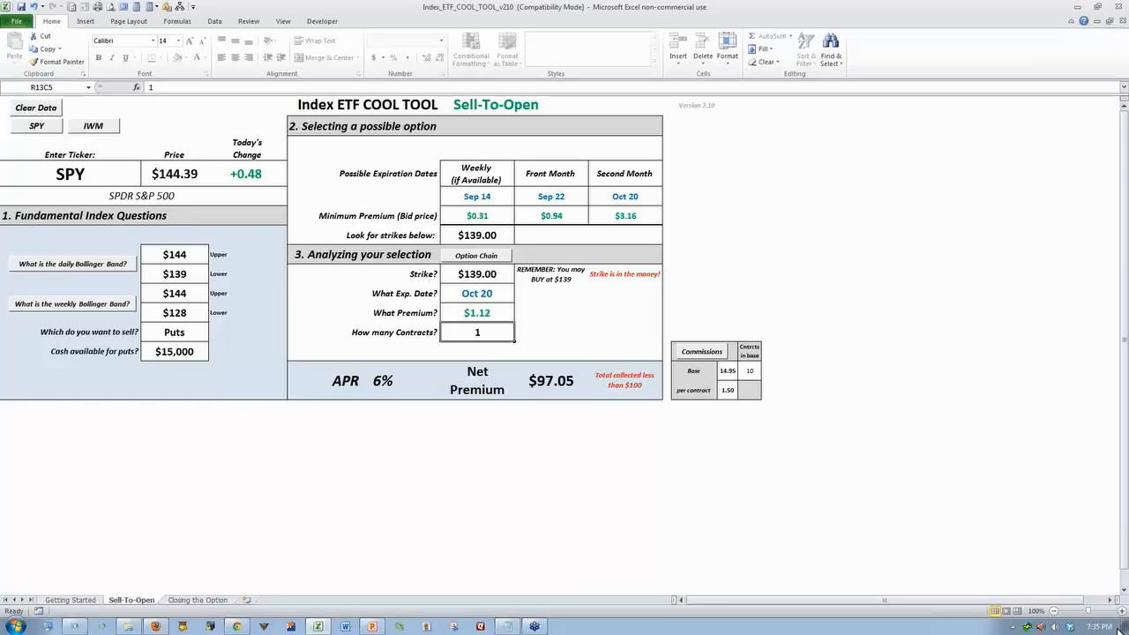
Reset the worksheet for SPY and set the daily Bollinger Band to 144 upper and 139 lower
left_click(33, 127)
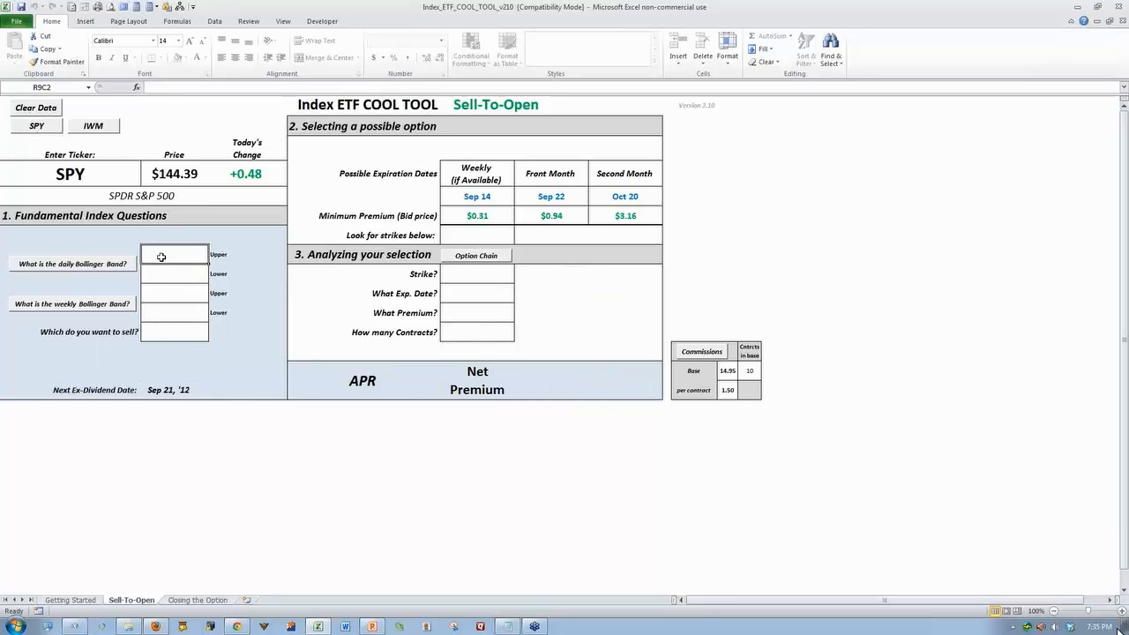
type("144")
key("Return")
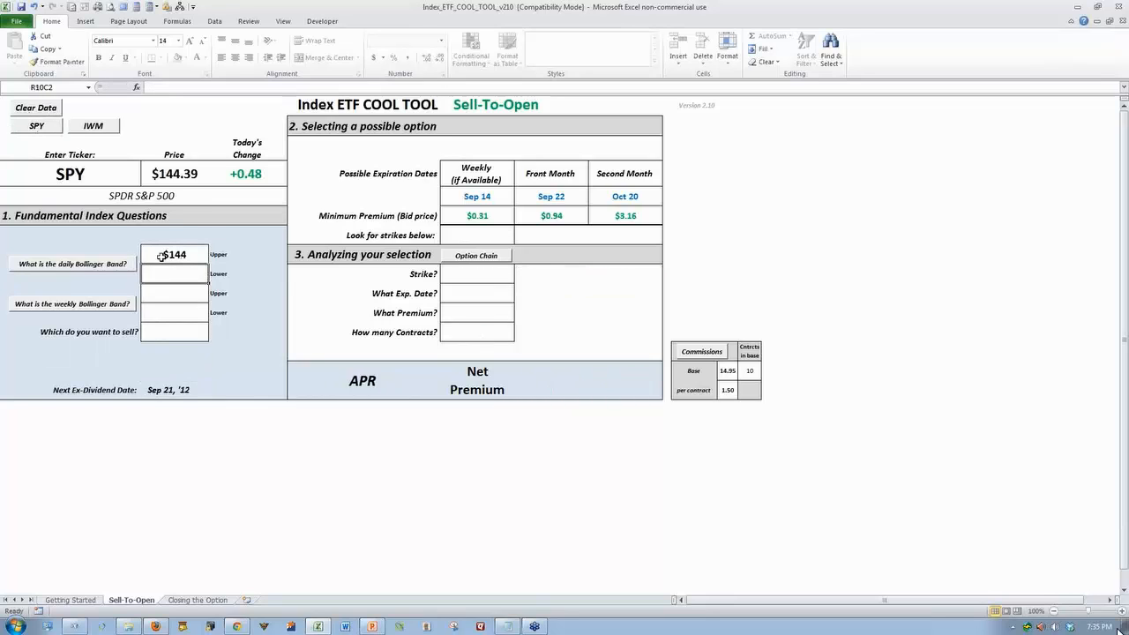
type("139")
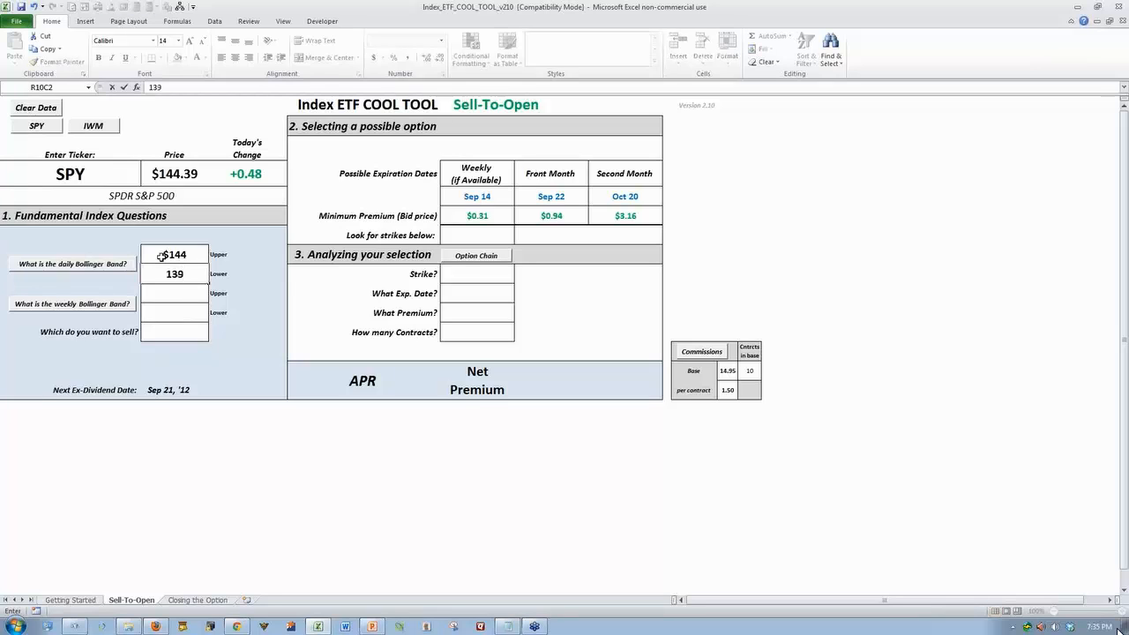
key("Return")
Set the weekly Bollinger Band to 144 upper and 128 lower
type("144")
key("Return")
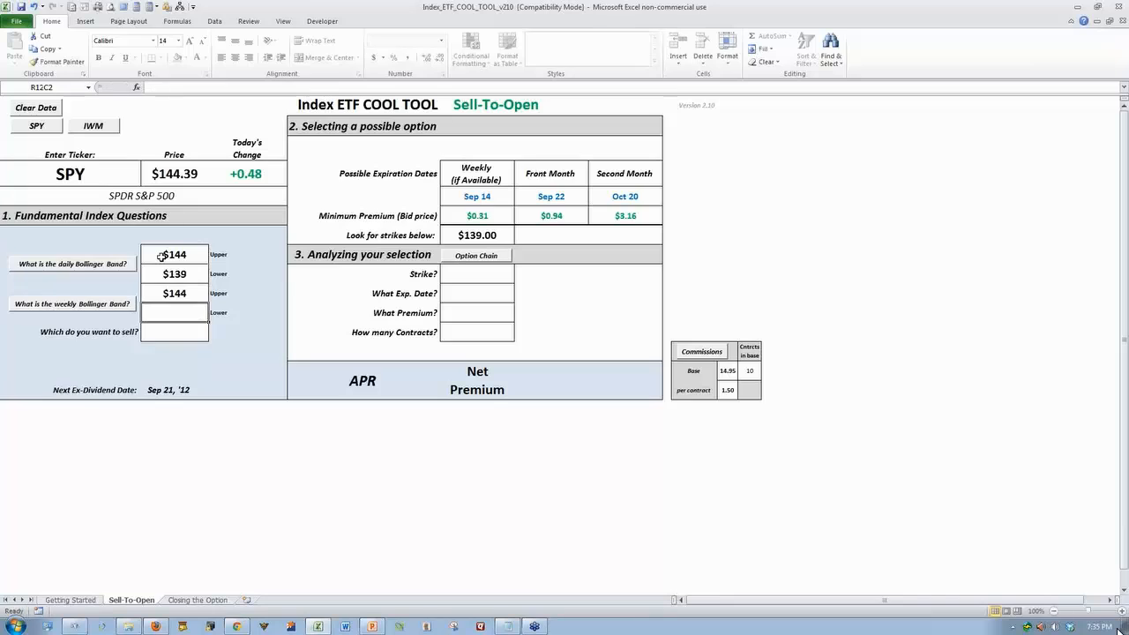
type("128")
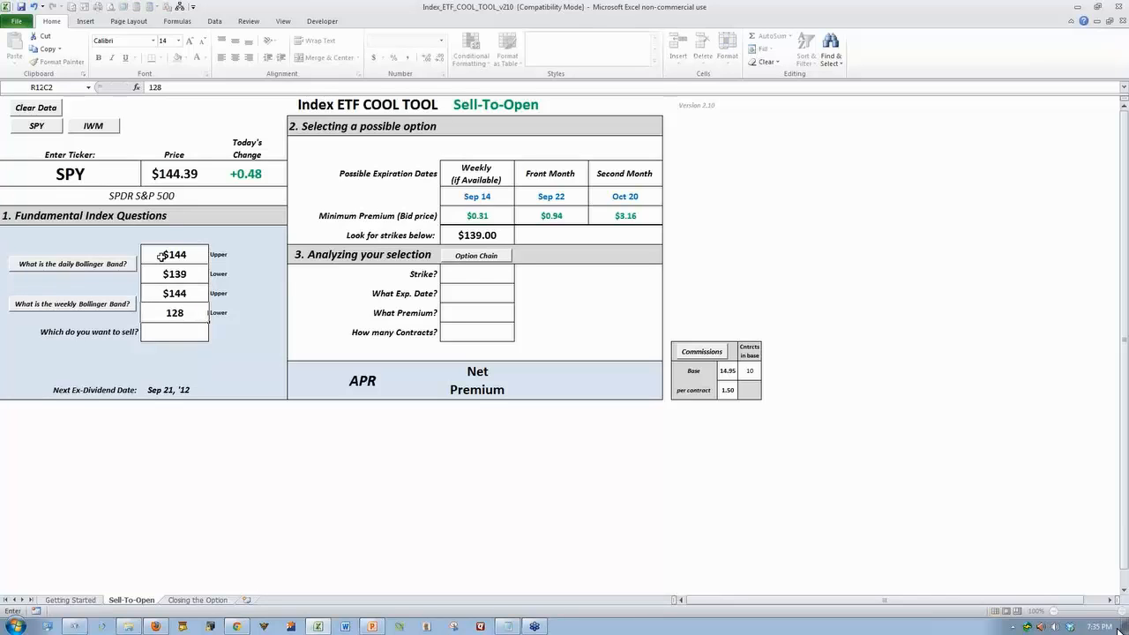
key("Return")
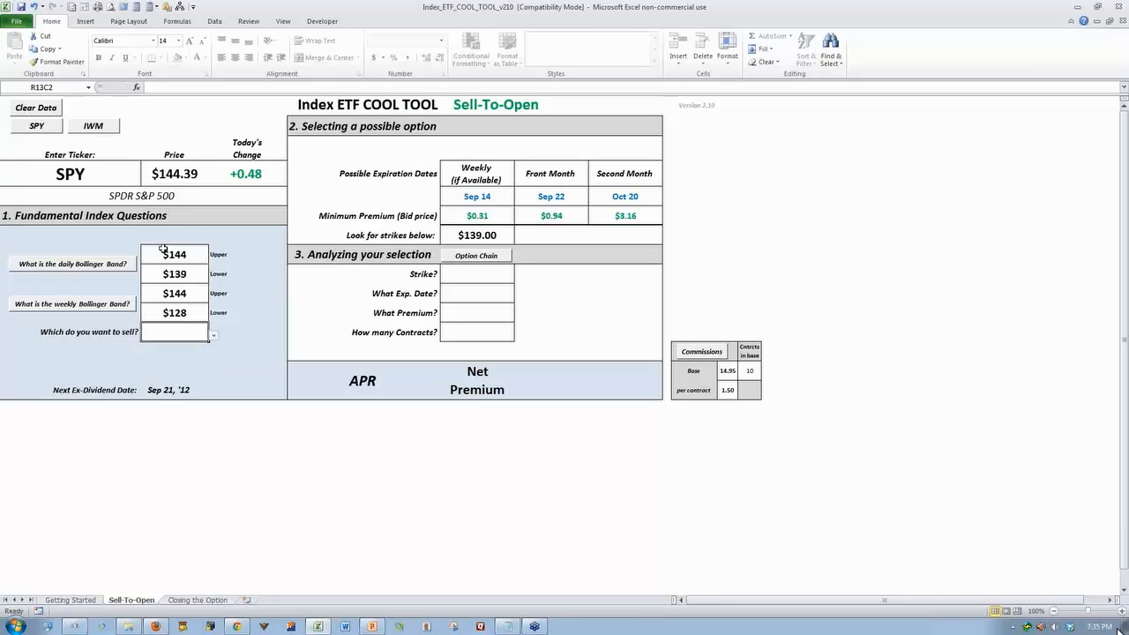
Choose Calls as the option type to sell, with a basis price of 142 and 200 shares owned
left_click(213, 336)
left_click(188, 346)
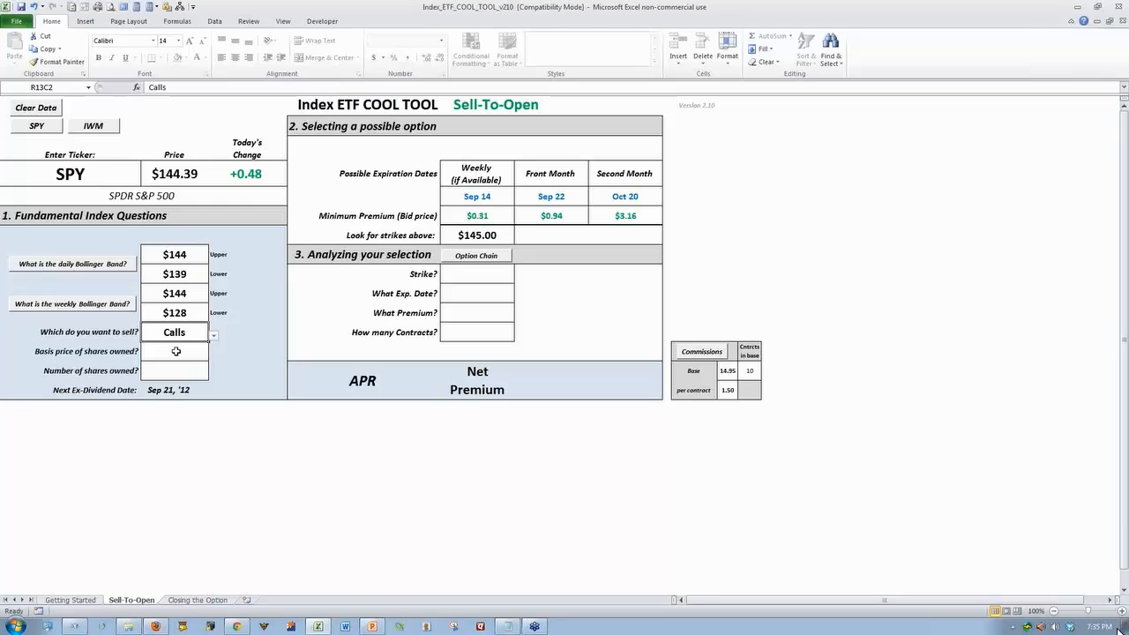
left_click(178, 355)
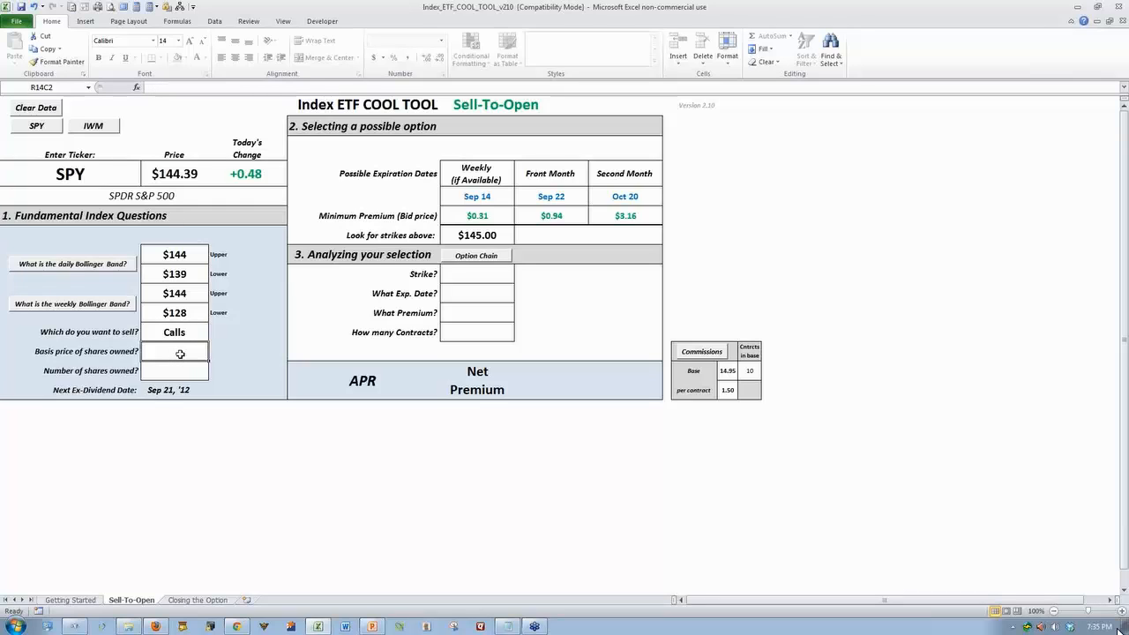
type("4")
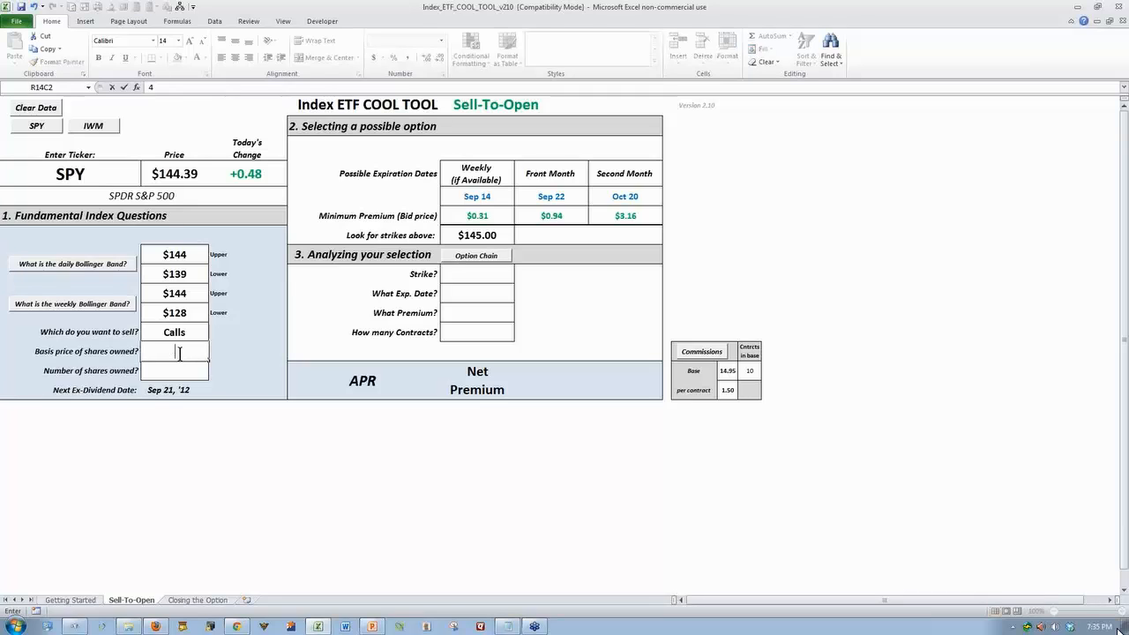
type("42")
key("Return")
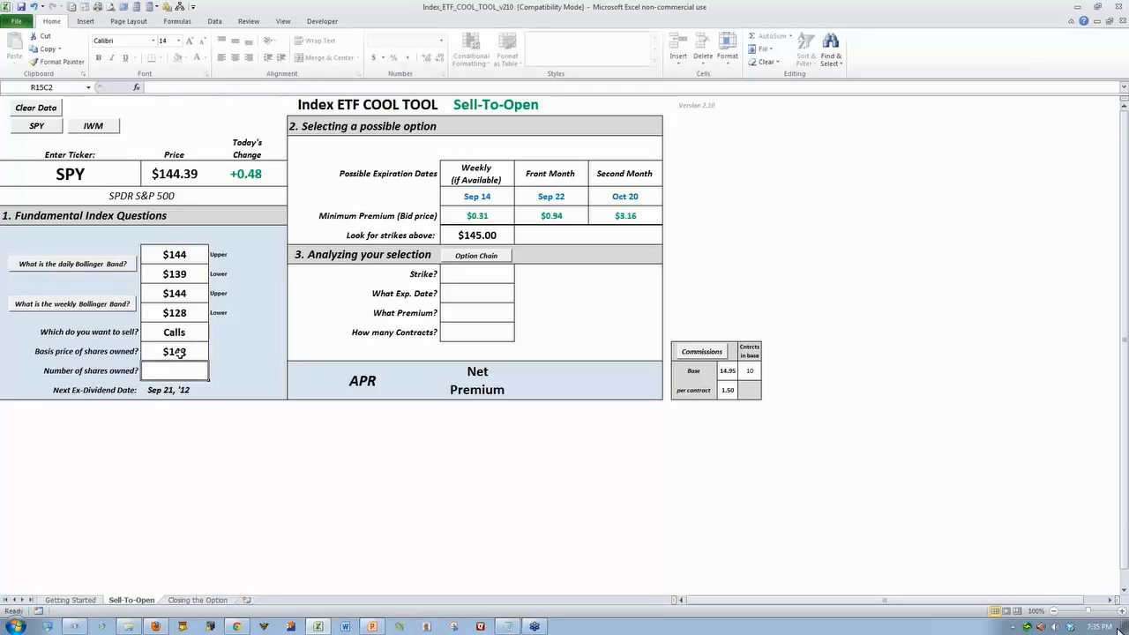
type("200")
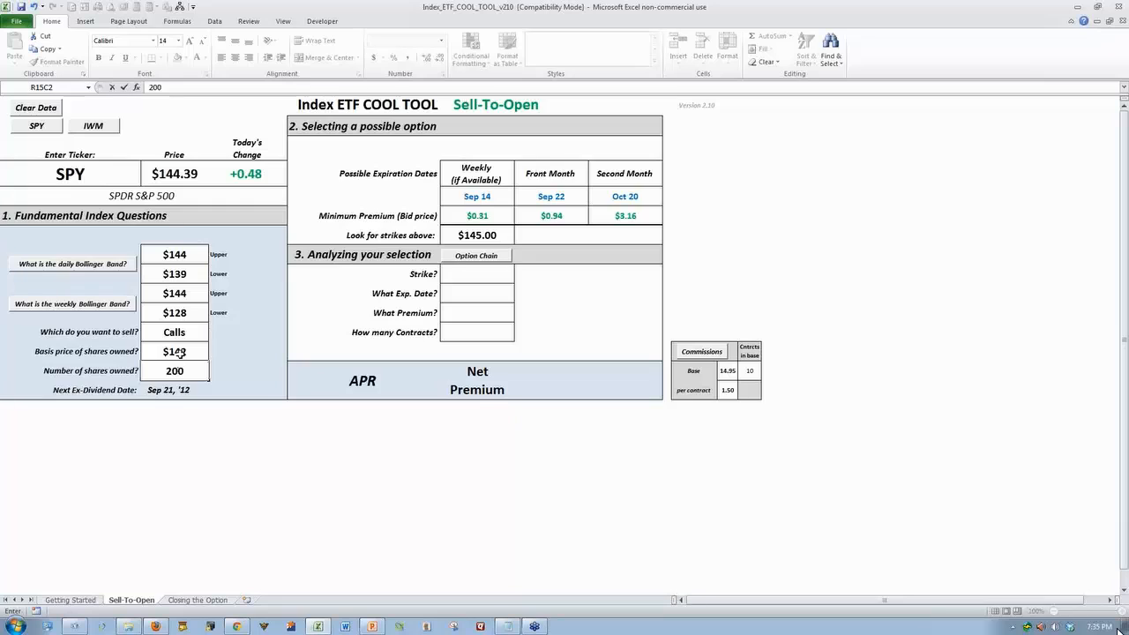
key("Return")
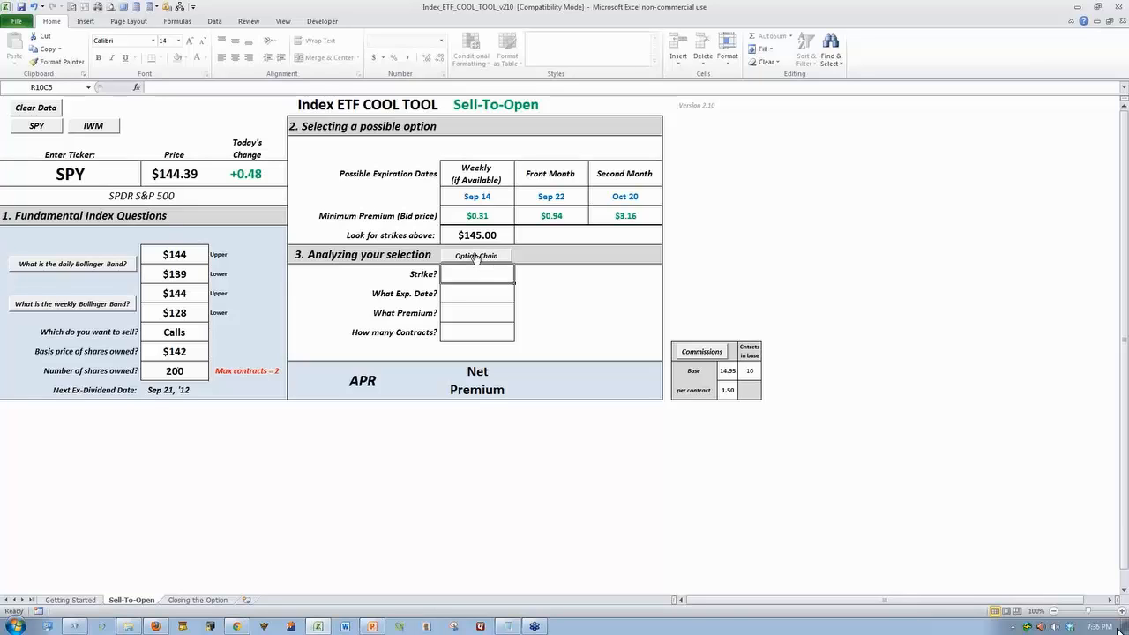
Open the SPY option chain from the workbook and examine the September call bids around the 145 strike
left_click(476, 256)
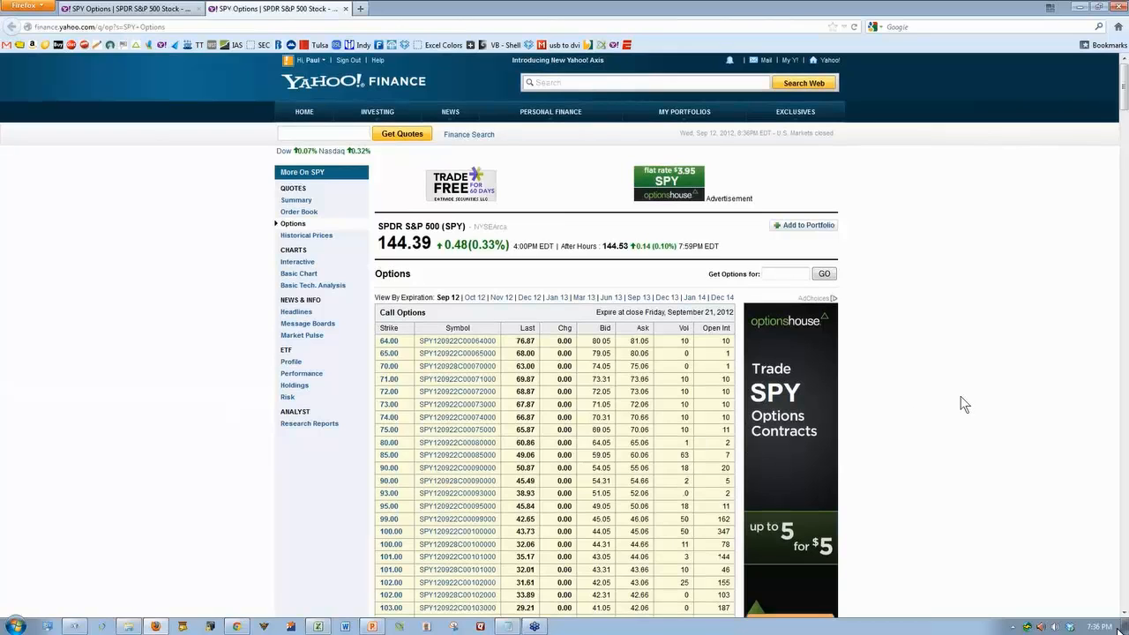
scroll(960, 396, "down", 15)
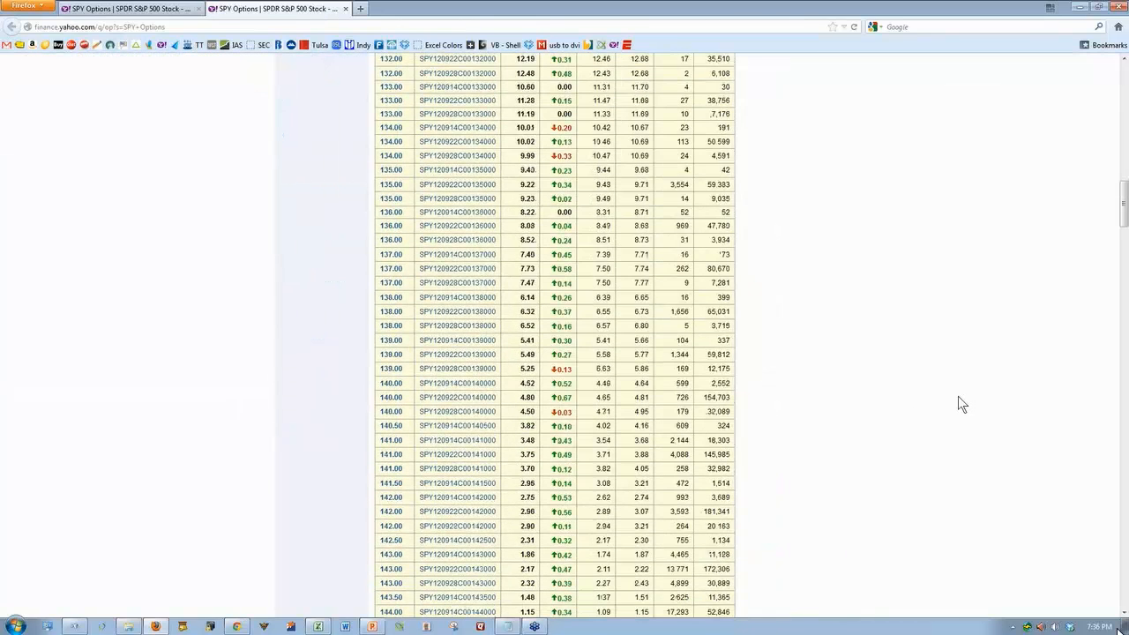
scroll(958, 396, "down", 6)
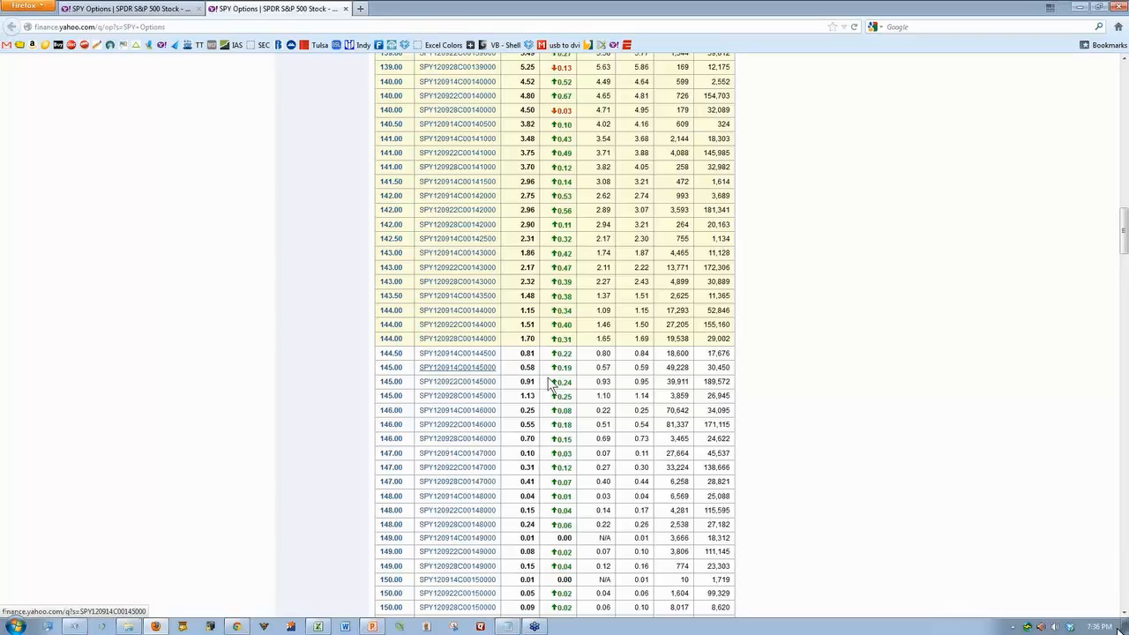
Switch back to the Excel workbook and set the call strike to 145 and the expiration date to Sep 14, '12
left_click(310, 627)
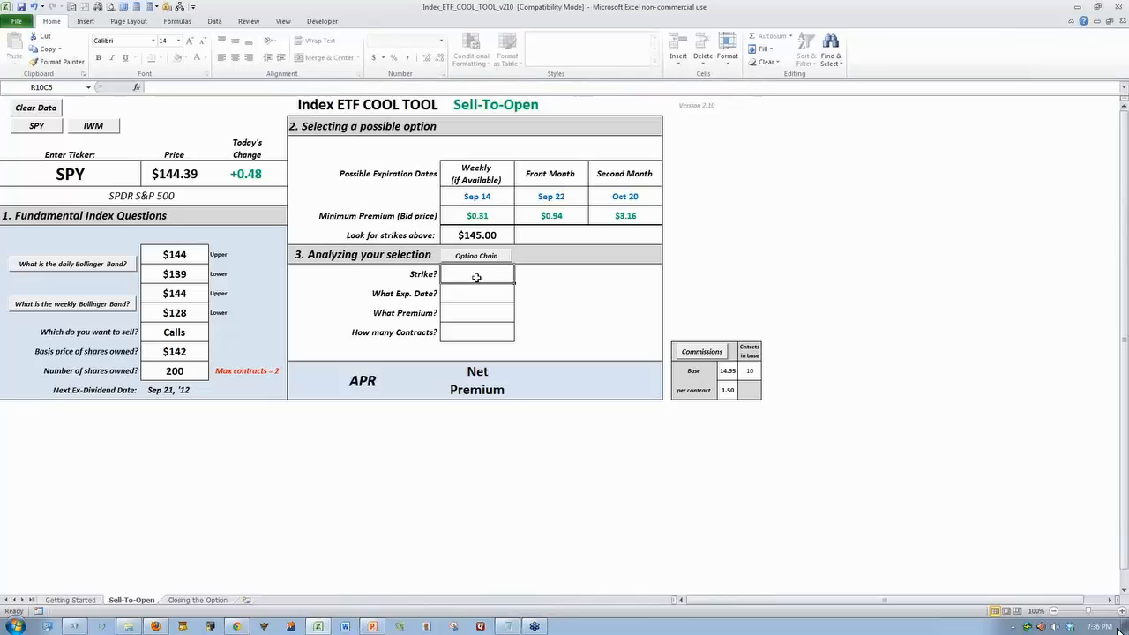
type("145")
key("Return")
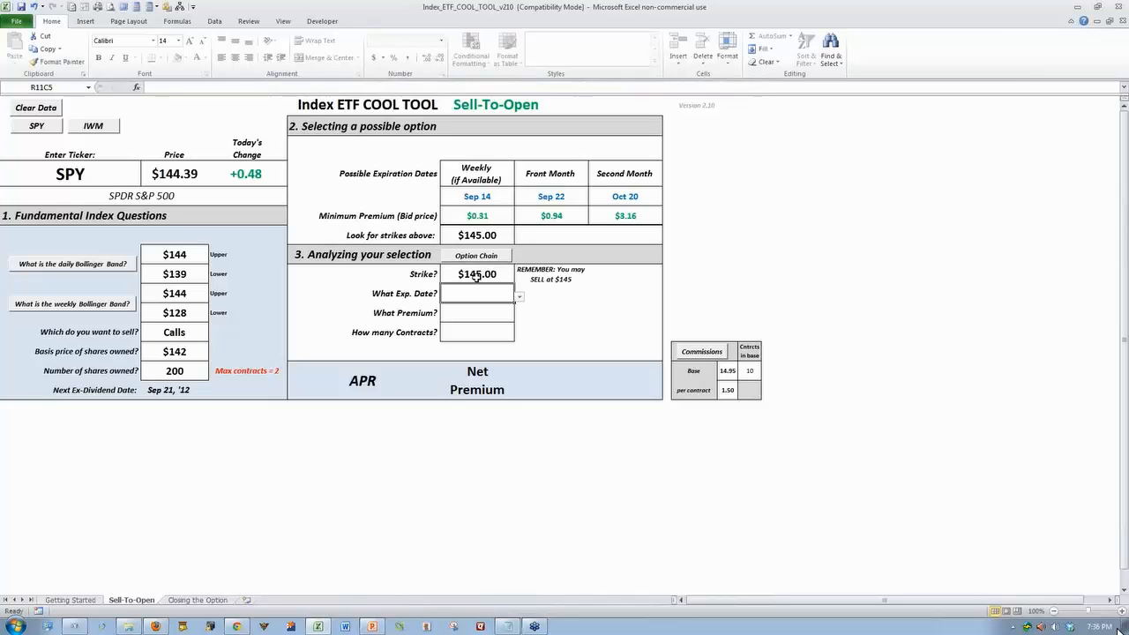
left_click(520, 297)
left_click(476, 314)
Set the call premium to 0.57 and the number of contracts to 2
left_click(477, 310)
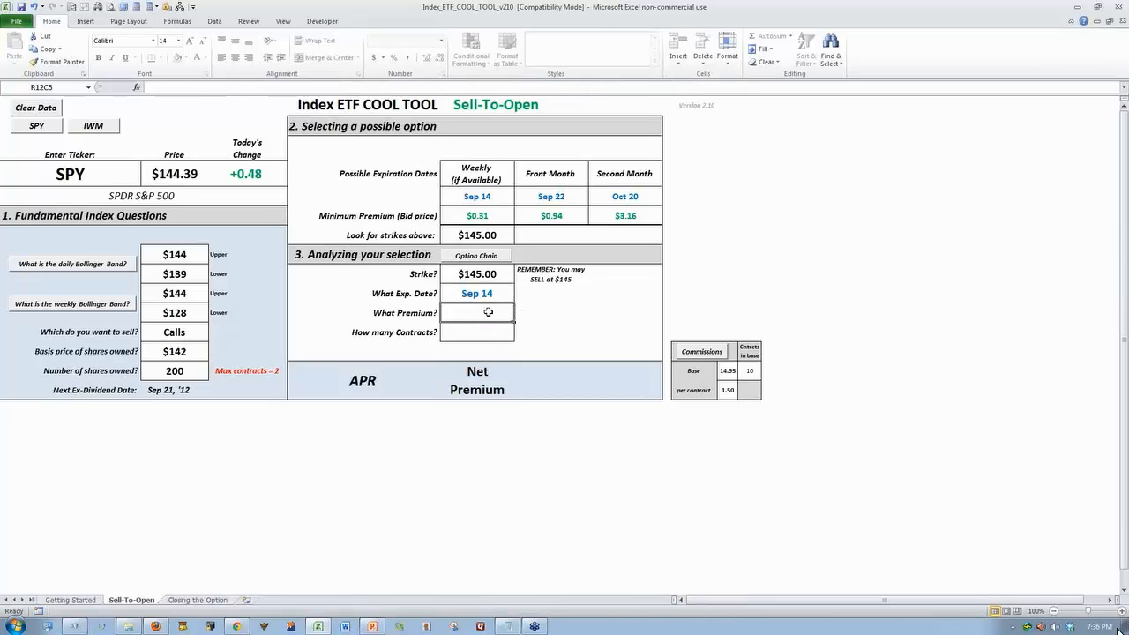
type(".55")
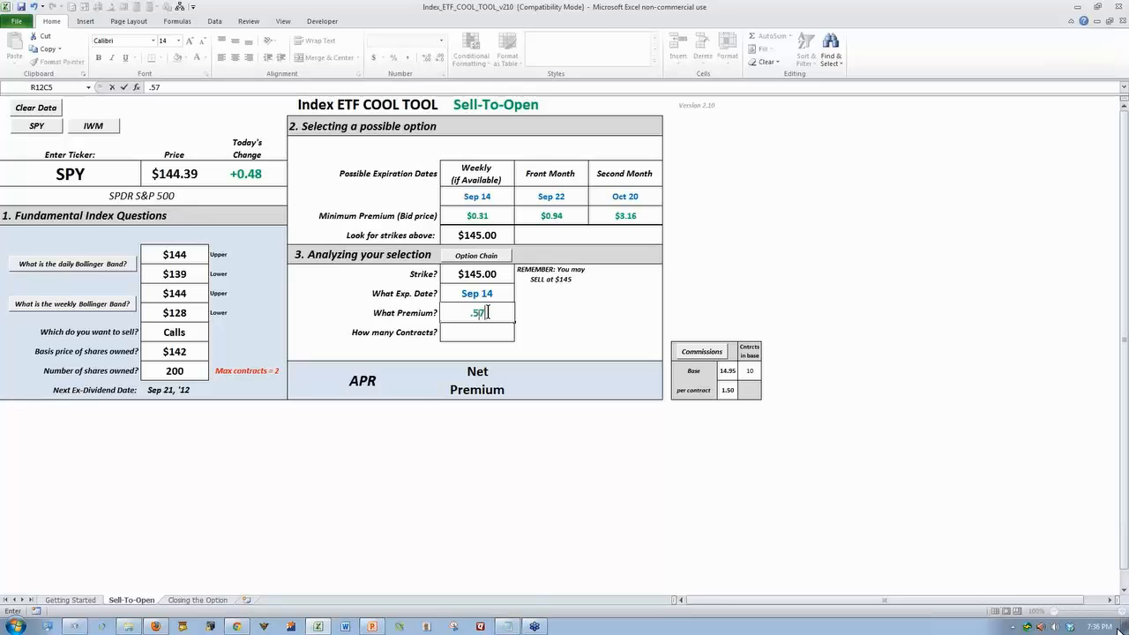
key("Return")
type("2")
key("Return")
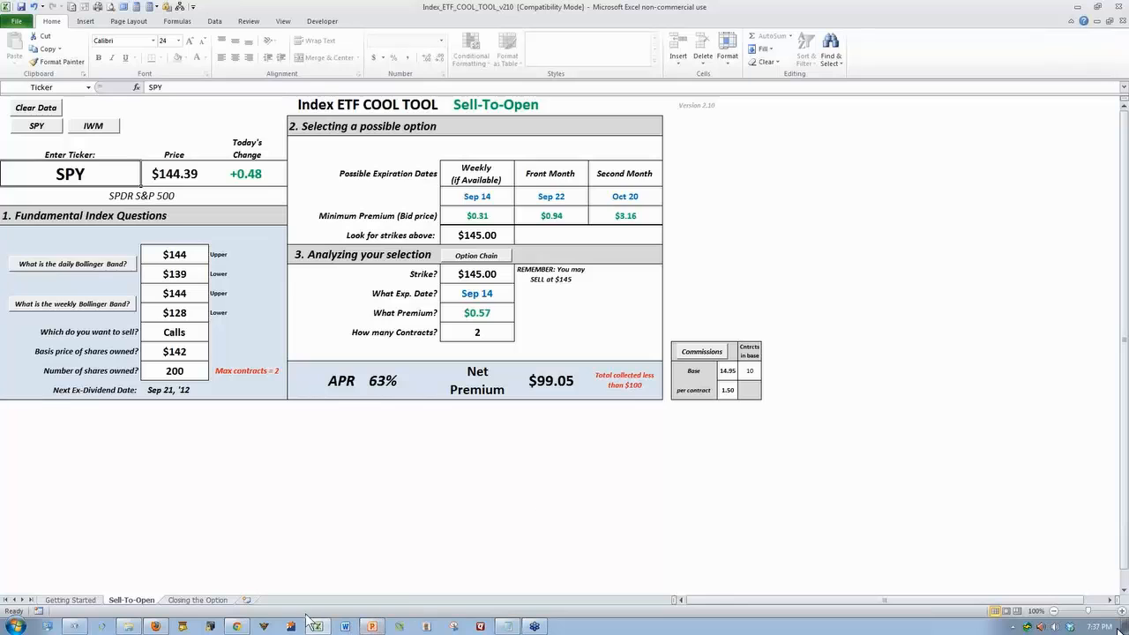
Check the 145 call bids in the option chain, and set the workbook's expiration date to Sep 22, '12 and premium to 0.93
left_click(155, 626)
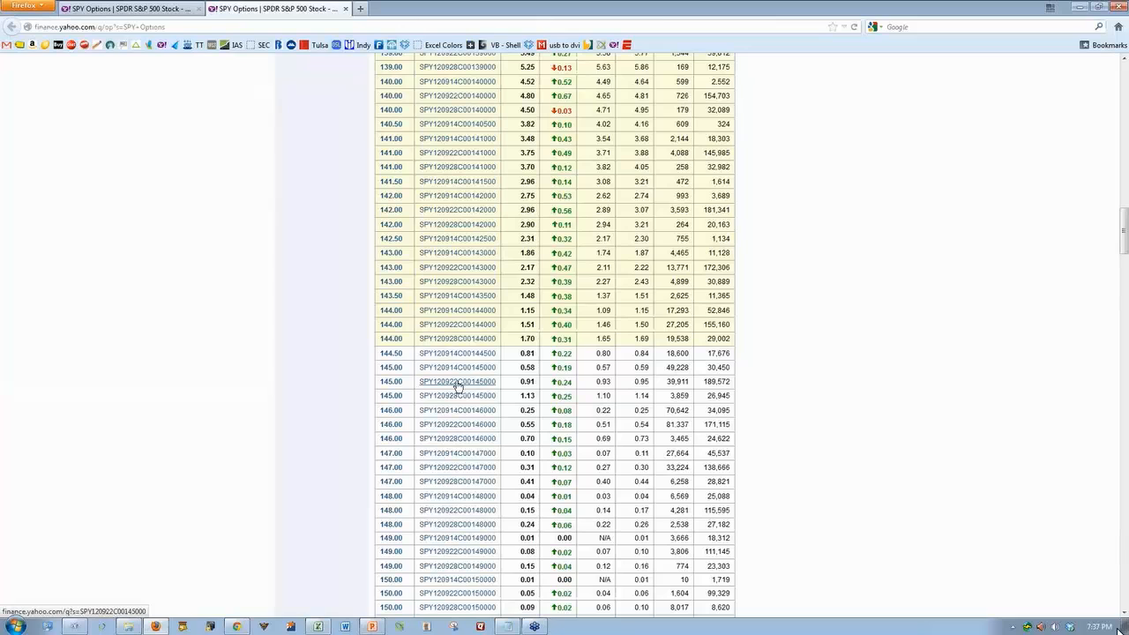
left_click(319, 627)
left_click(491, 295)
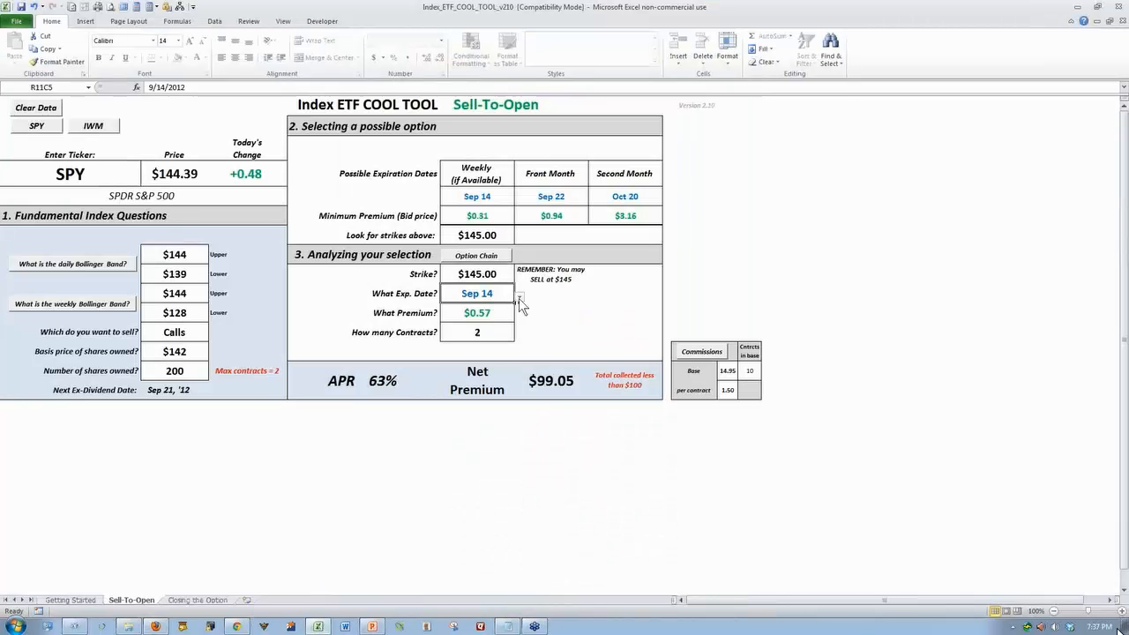
left_click(518, 298)
left_click(489, 322)
left_click(483, 314)
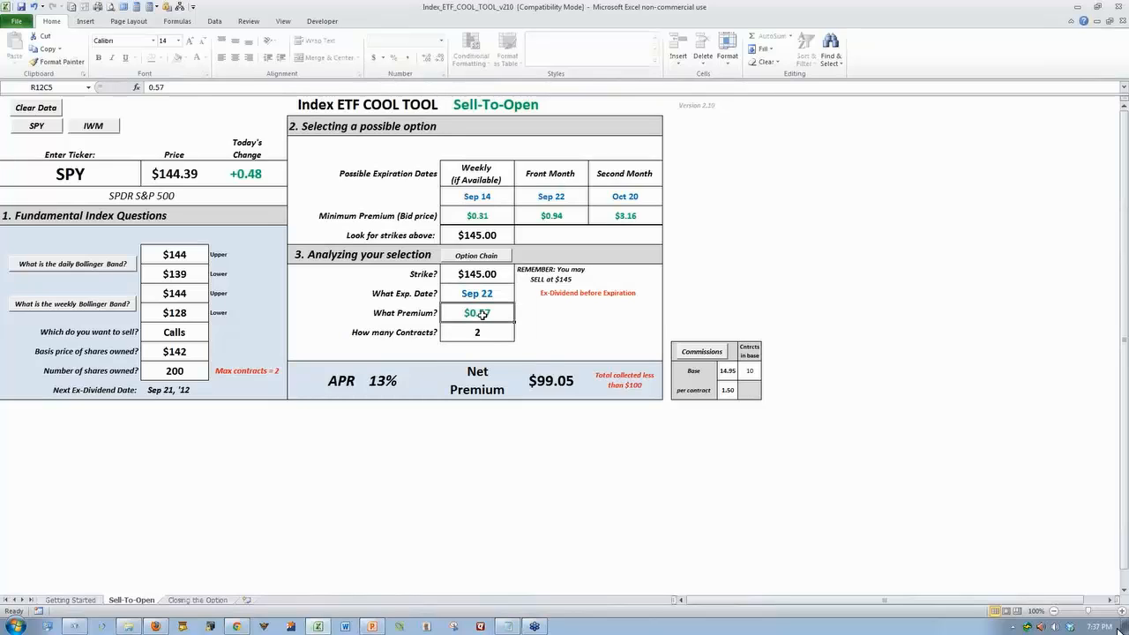
type("0.93")
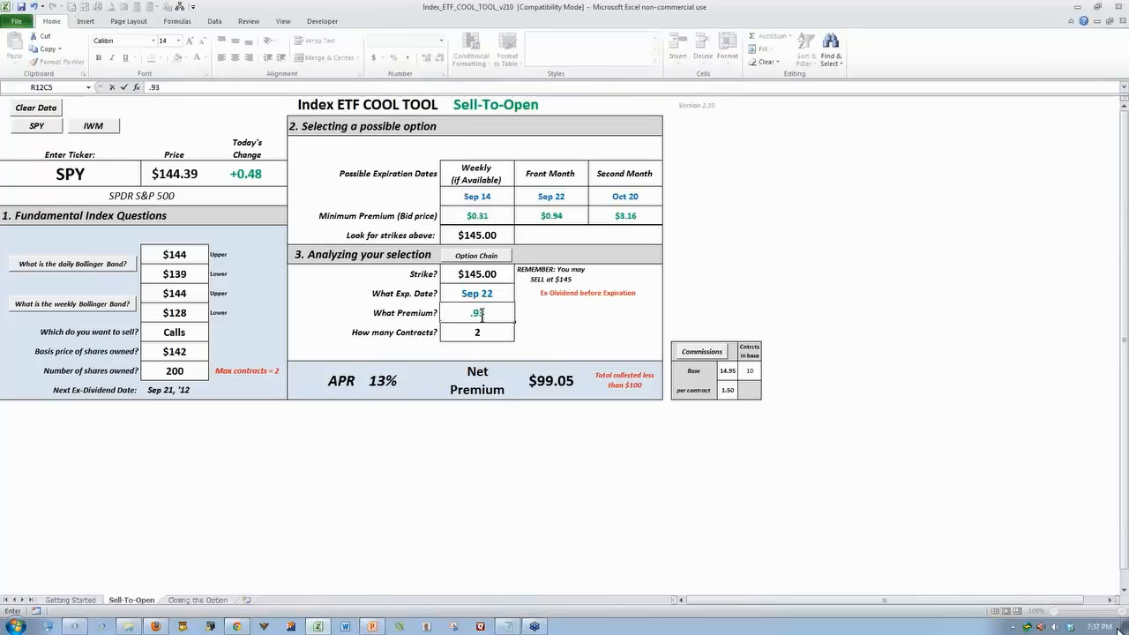
key("Return")
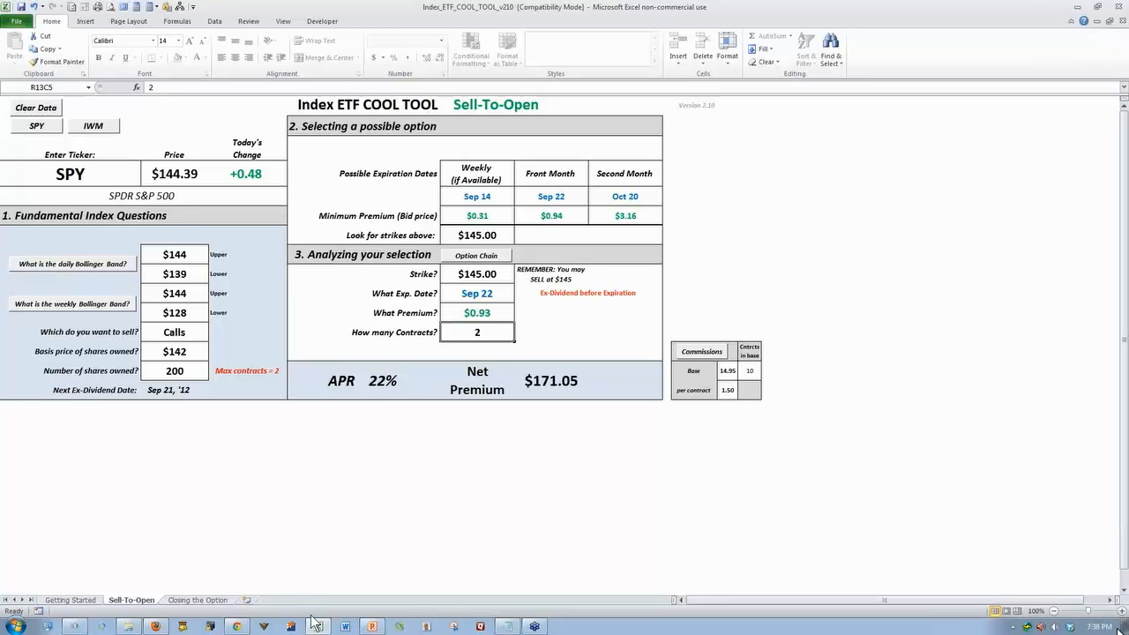
Check the quarterly 145 call bid in the option chain, and set the workbook's expiration to Qtr Sep 28, '12 and premium to 1.10
left_click(155, 627)
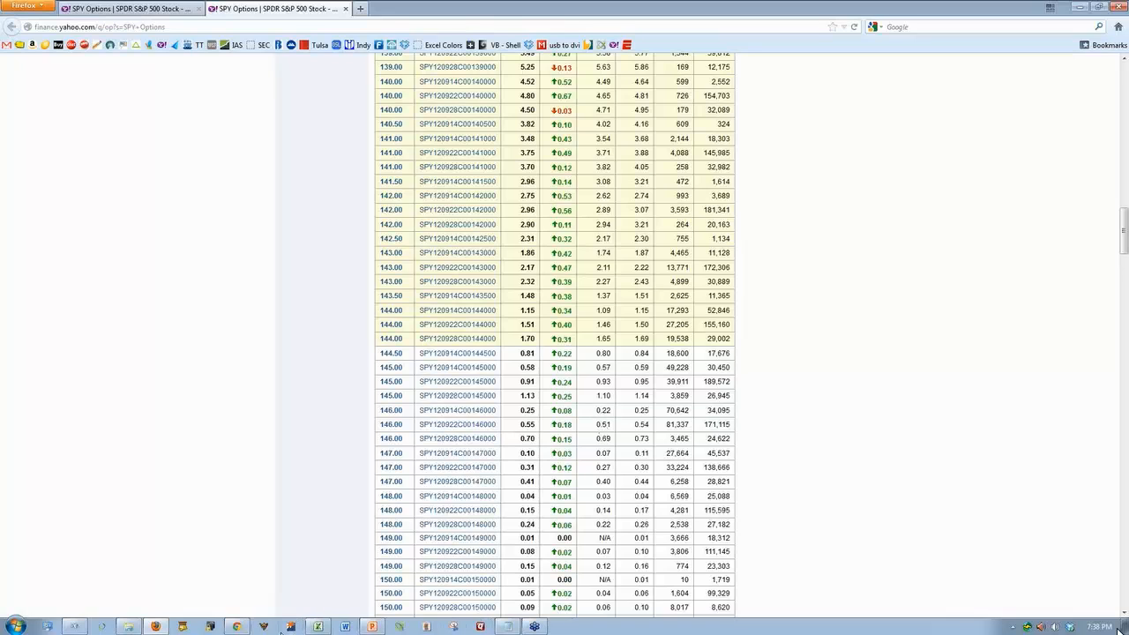
left_click(317, 626)
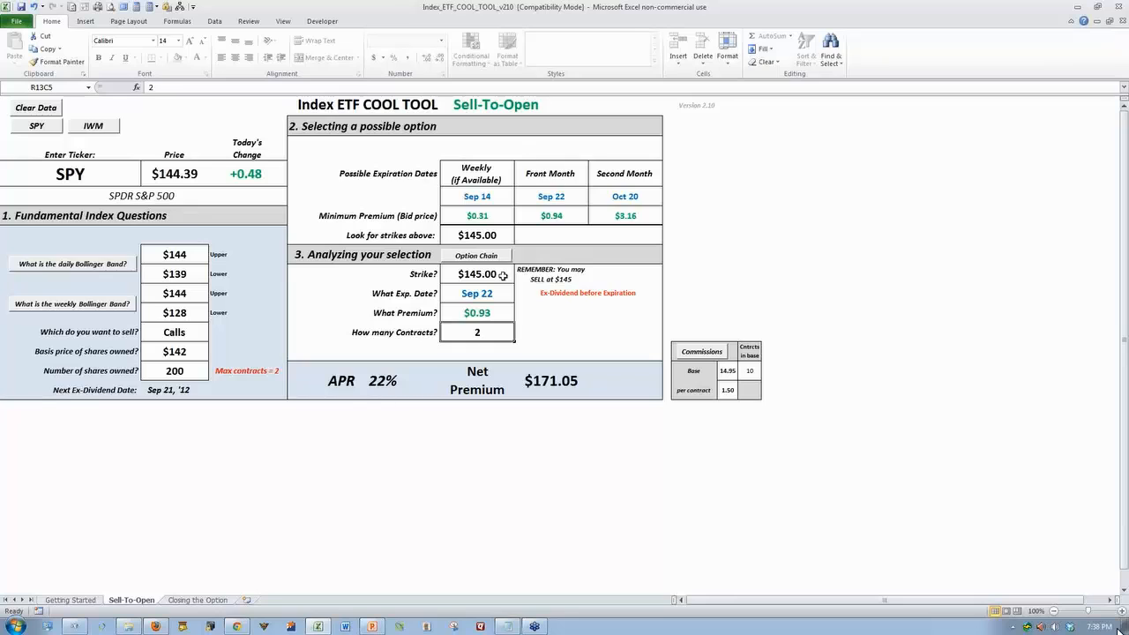
left_click(498, 287)
left_click(519, 297)
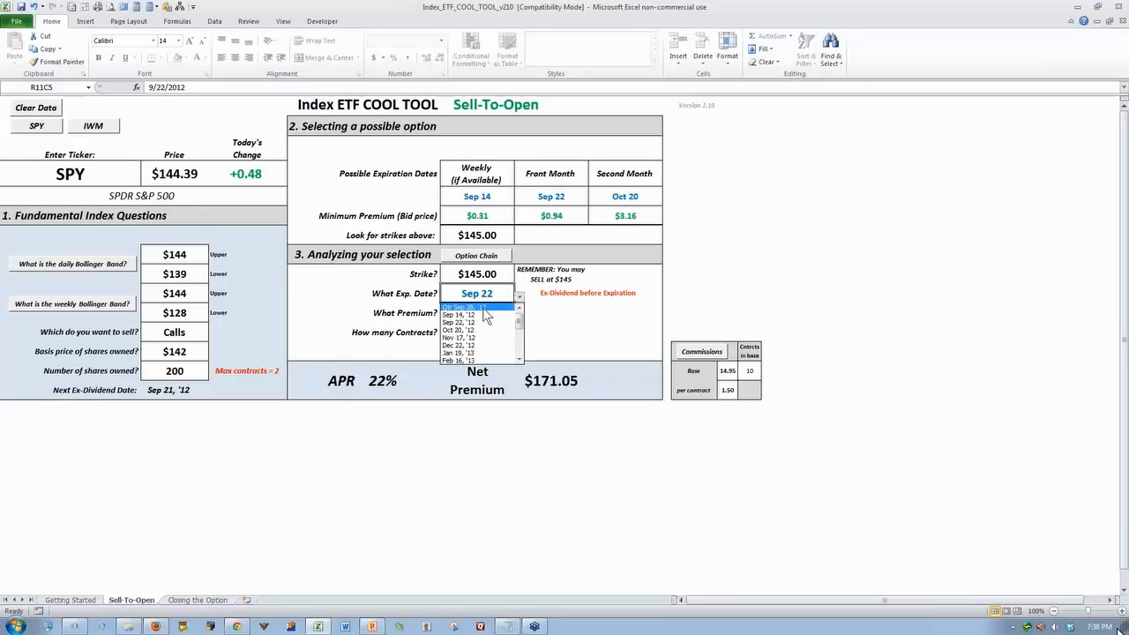
left_click(481, 306)
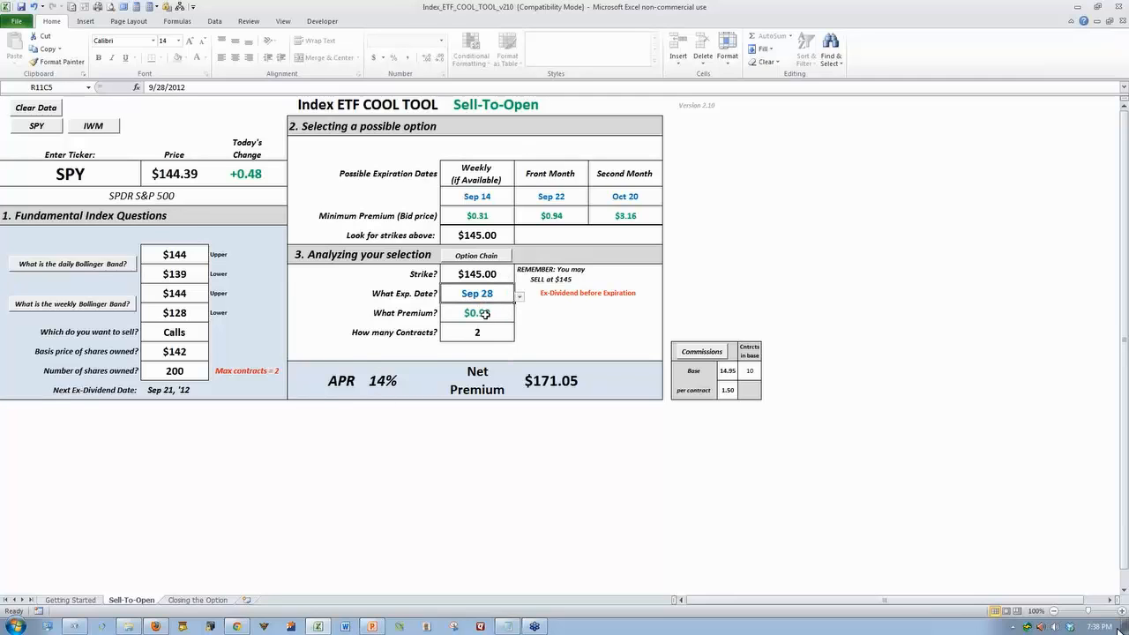
left_click(483, 314)
type("1.11")
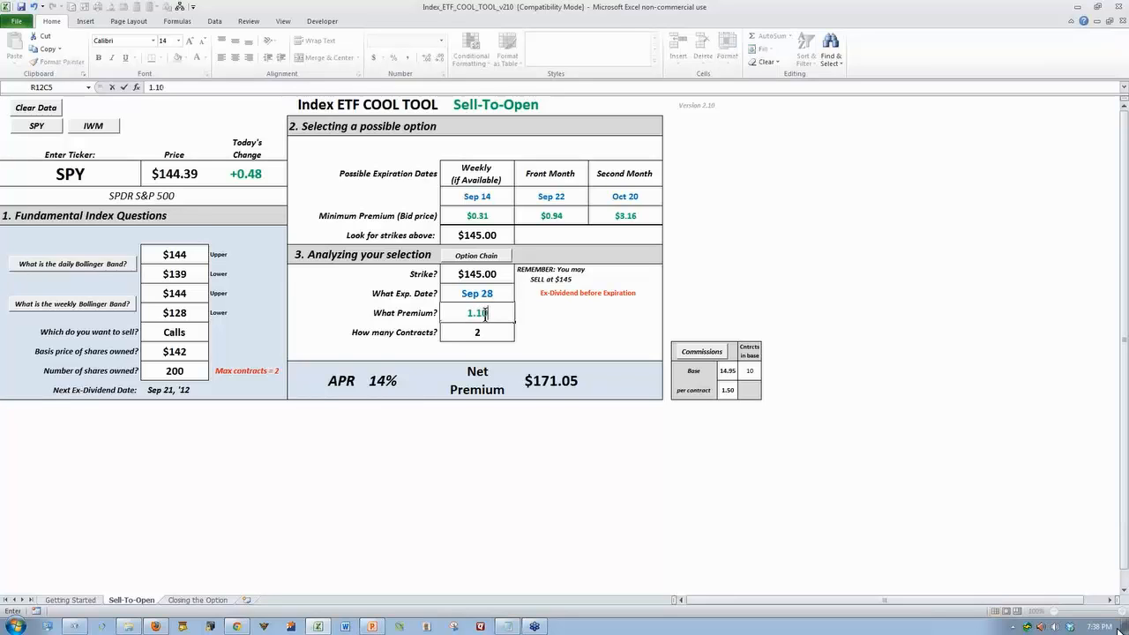
key("Return")
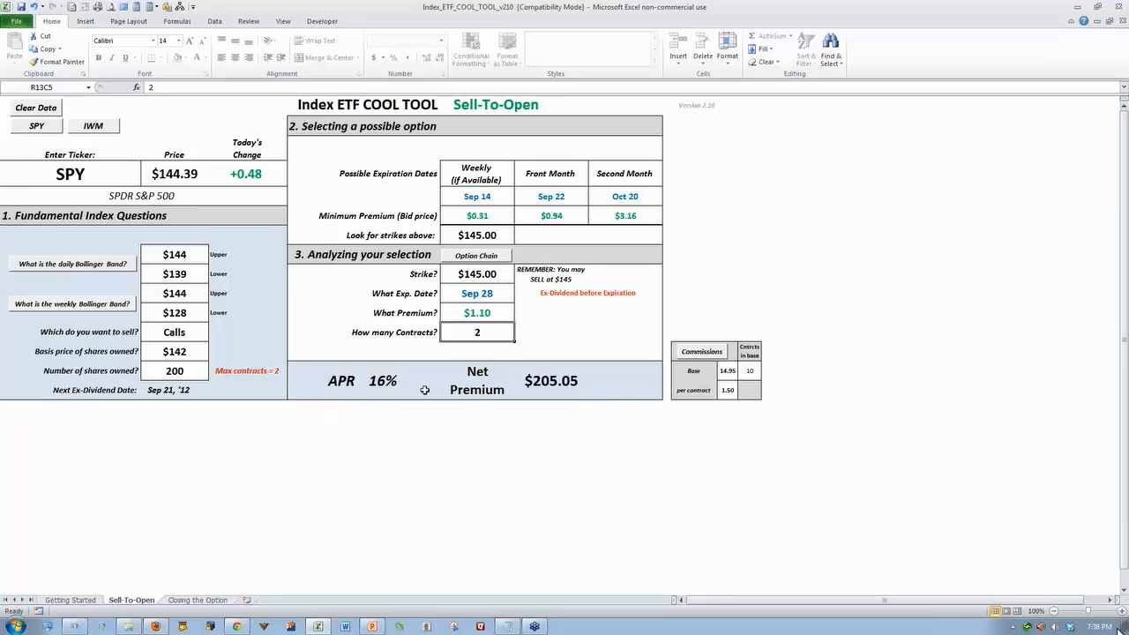
Switch to the SPY option chain in Firefox, show the October 2012 expiration and examine the call bids around the 145 strike
left_click(156, 626)
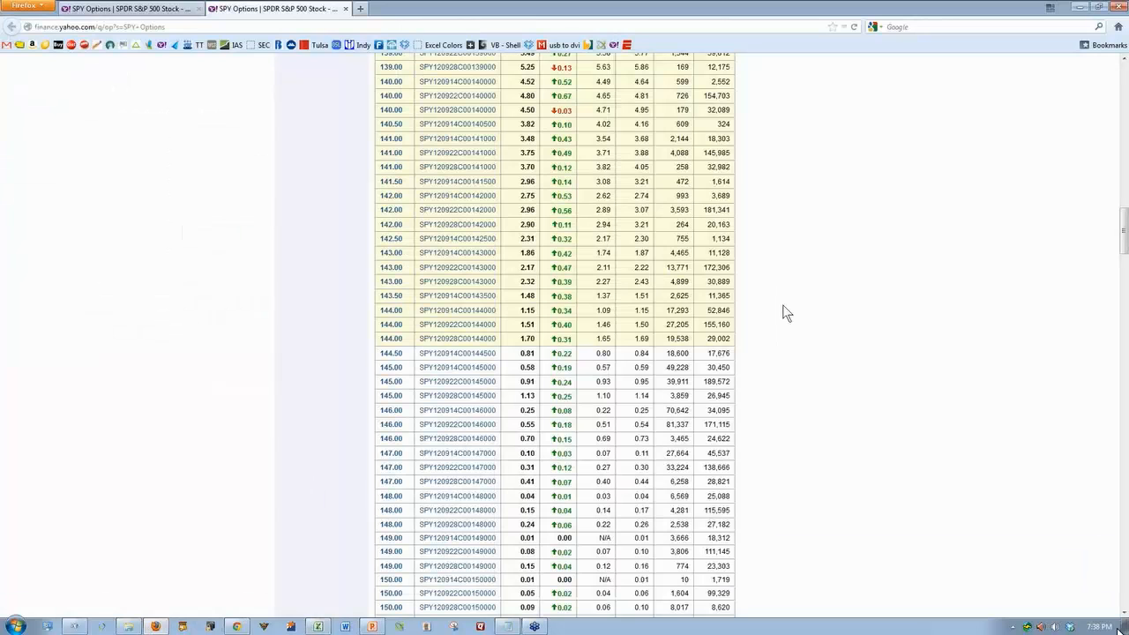
scroll(783, 307, "up", 10)
scroll(782, 304, "up", 7)
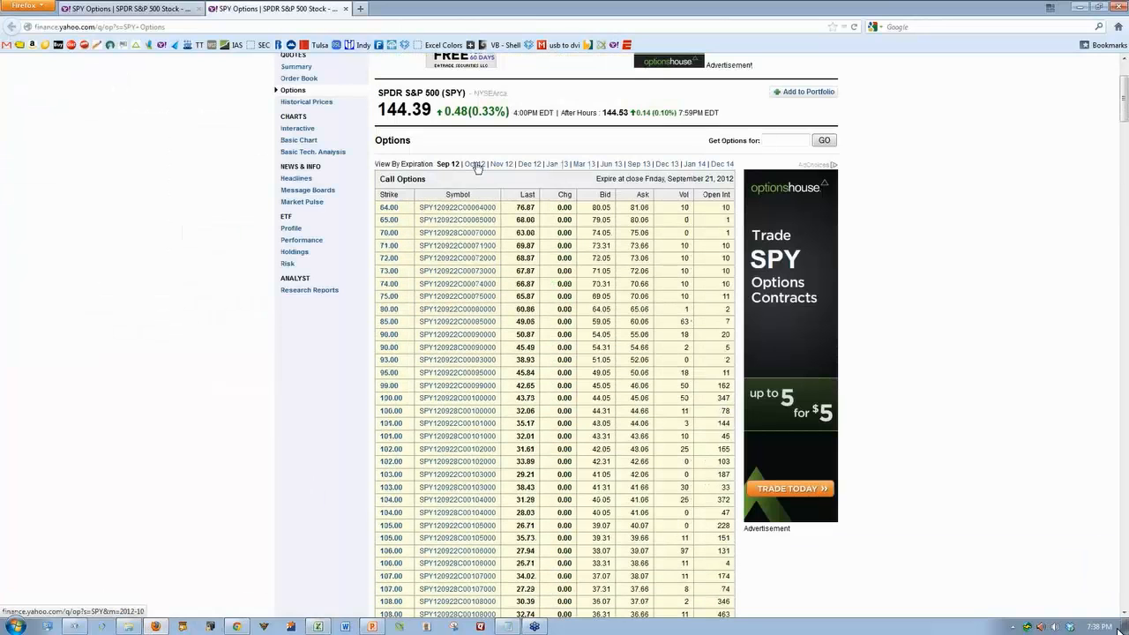
left_click(474, 164)
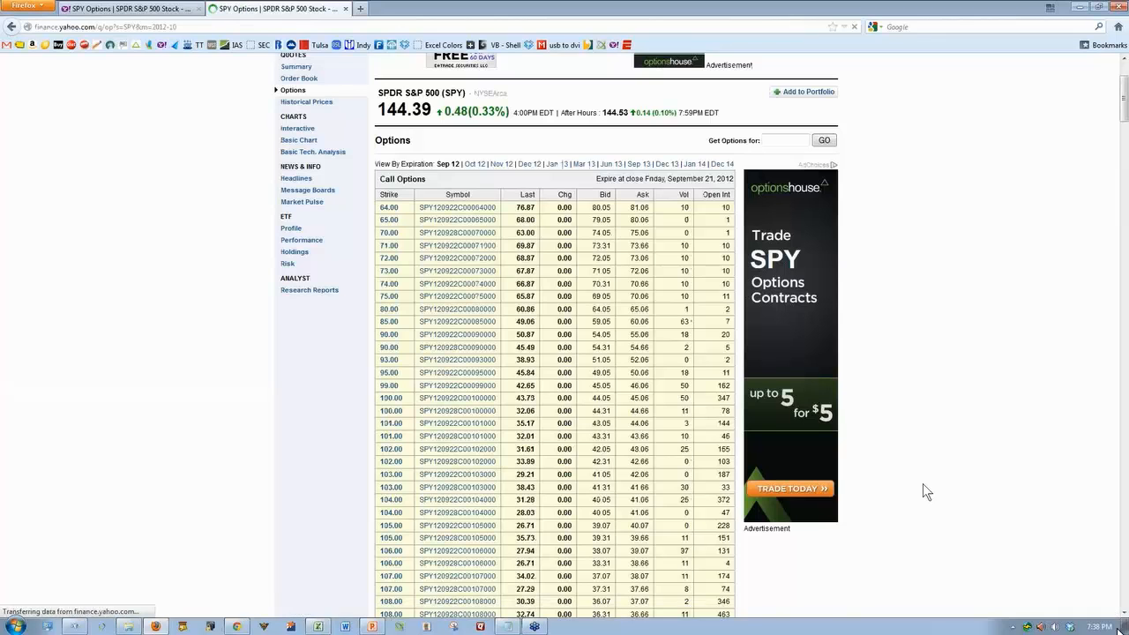
scroll(922, 483, "down", 10)
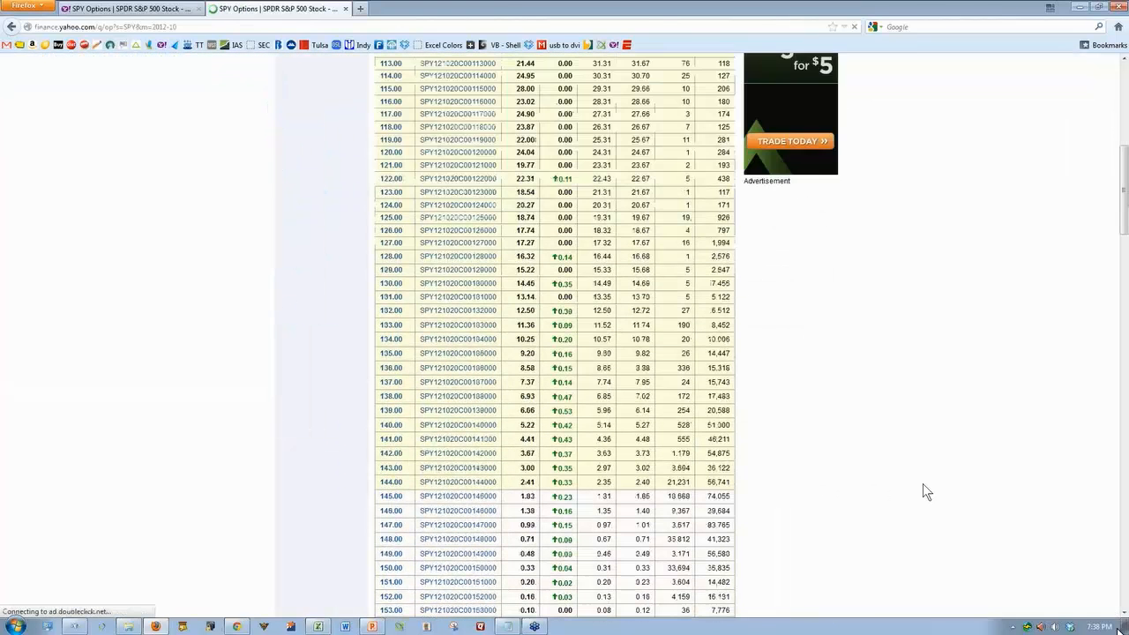
scroll(923, 484, "down", 6)
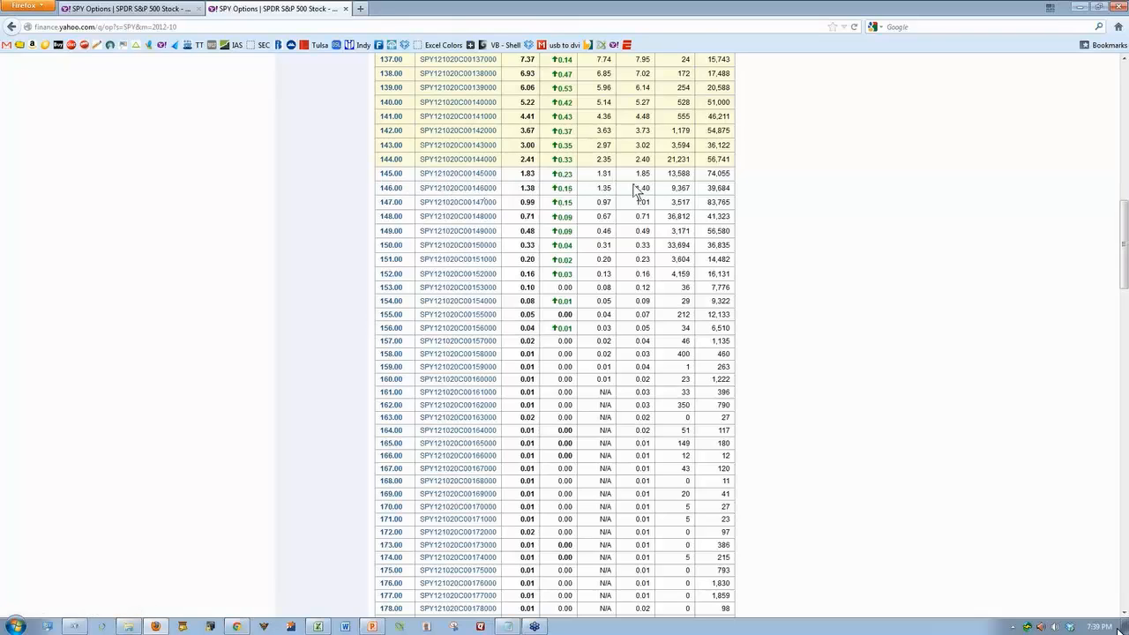
Switch back to the Excel workbook and set the call's expiration date to Oct 20, '12 and its premium to 1.81
left_click(322, 626)
left_click(516, 293)
left_click(521, 298)
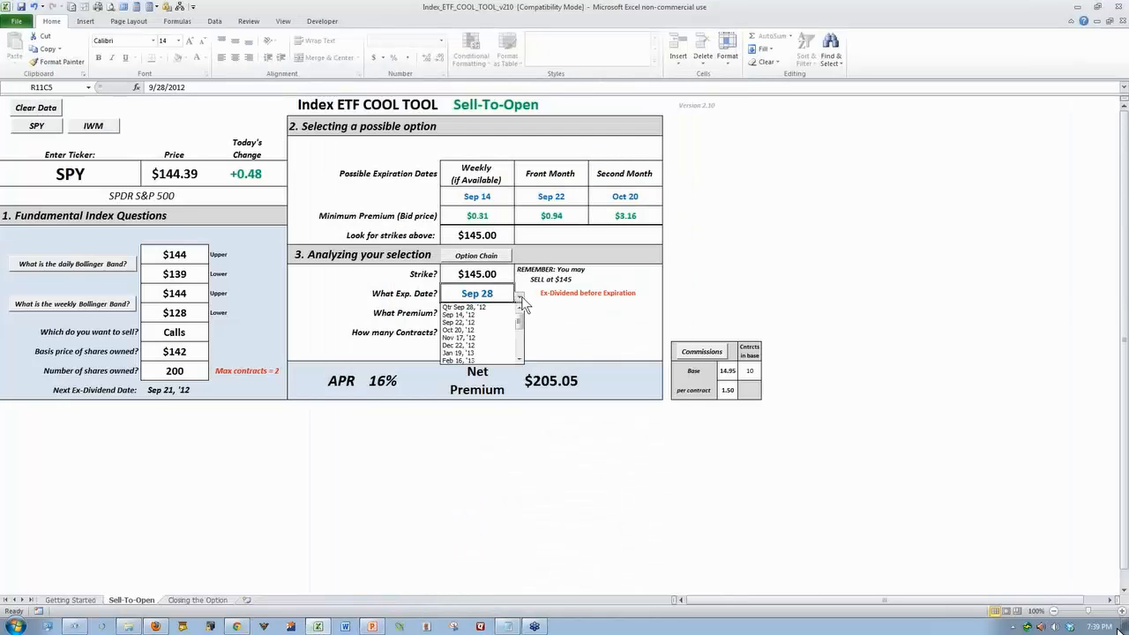
left_click(478, 323)
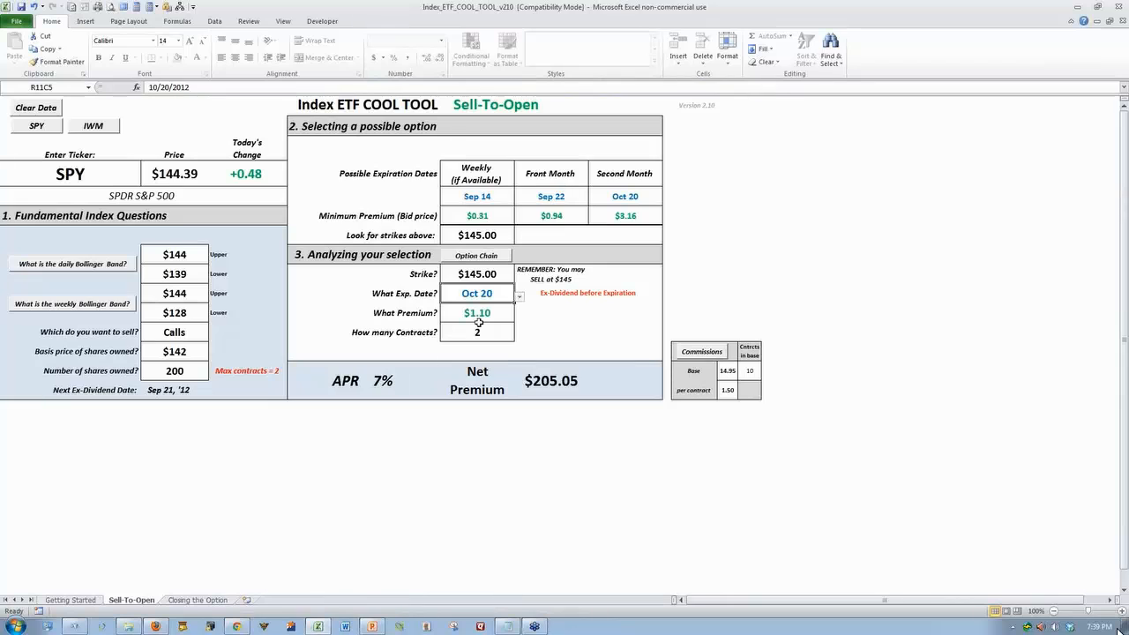
left_click(479, 316)
type("1.81")
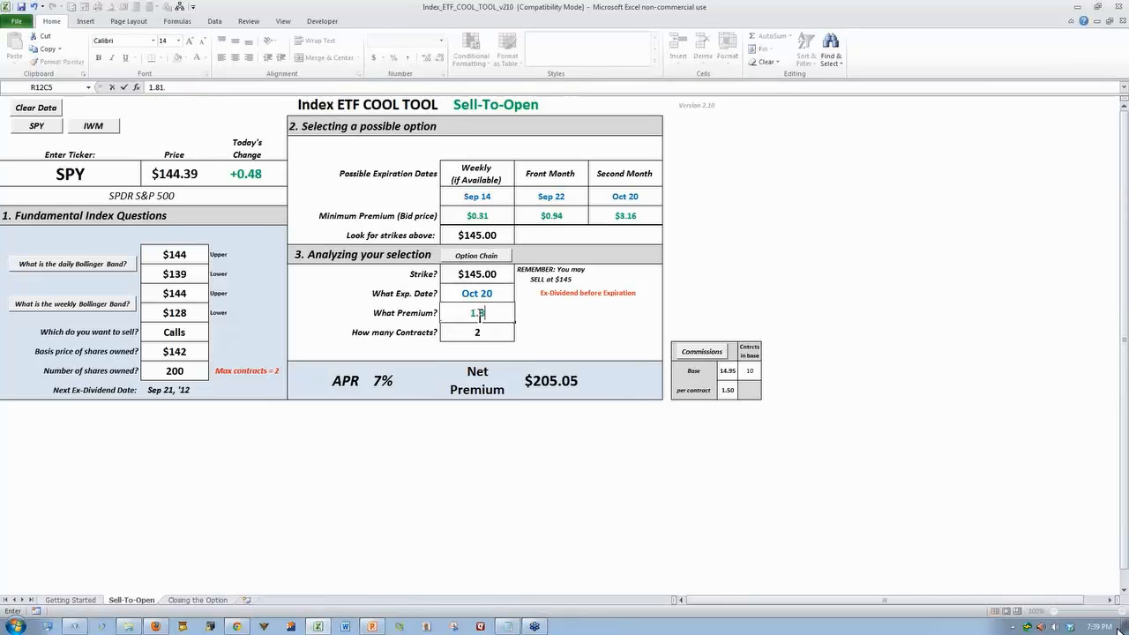
key("Return")
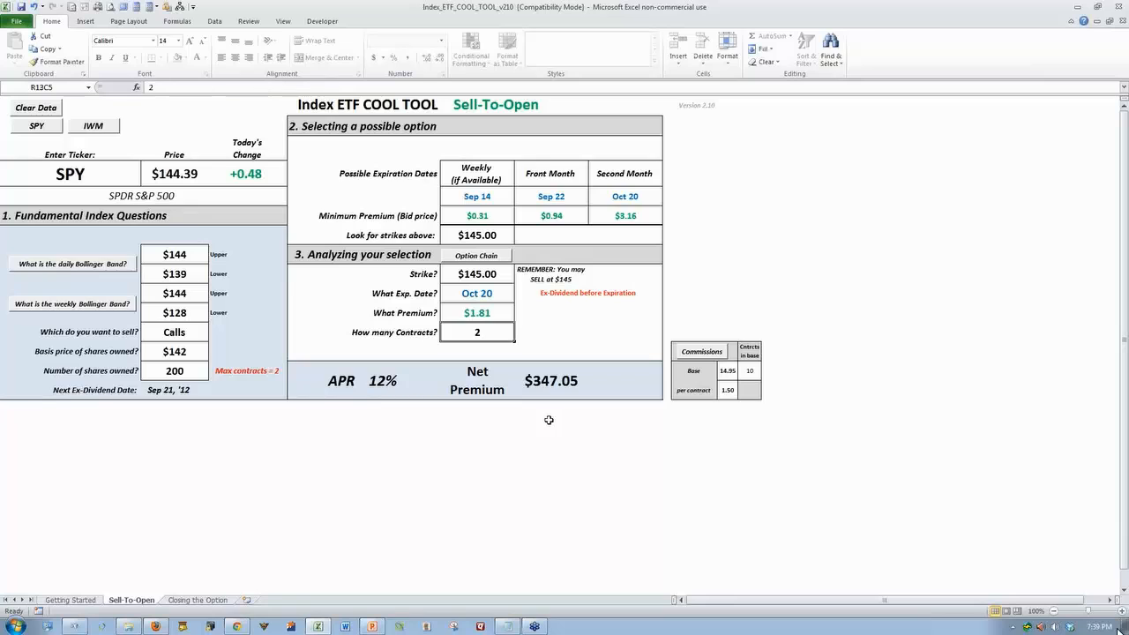
Set the call's expiration date back to Sep 22, '12 and its premium to 0.93
left_click(487, 289)
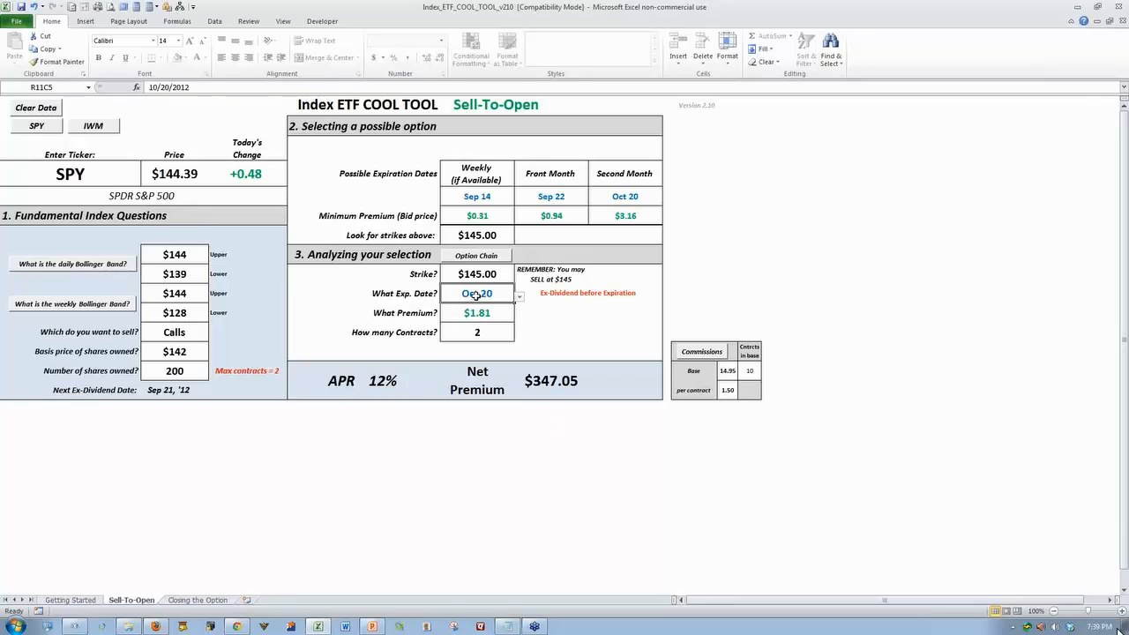
left_click(520, 296)
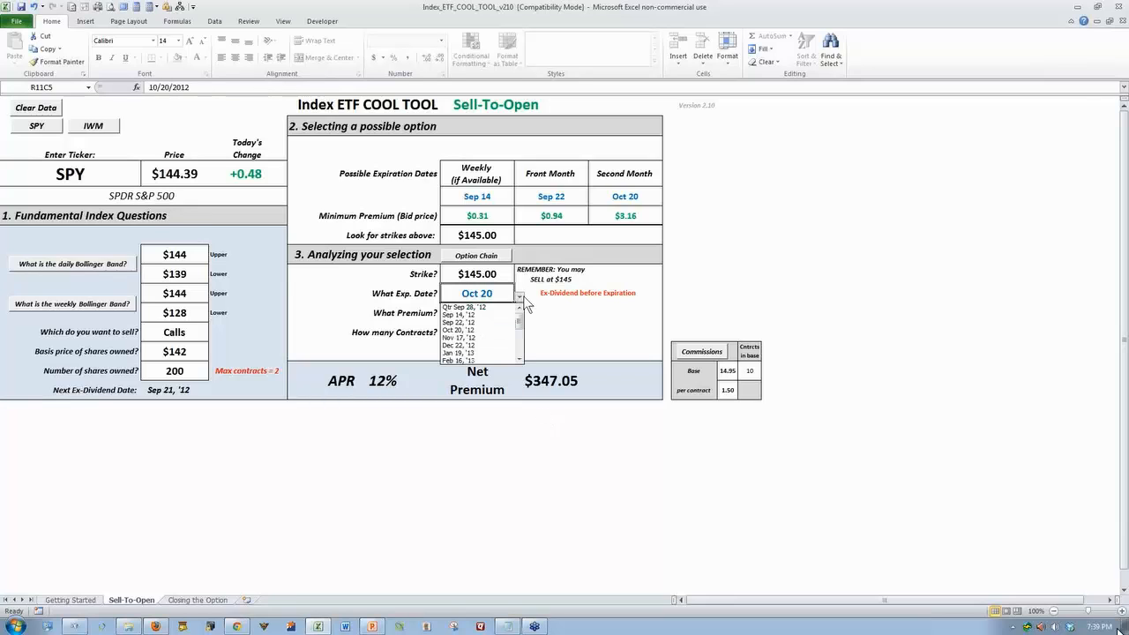
left_click(477, 322)
left_click(479, 315)
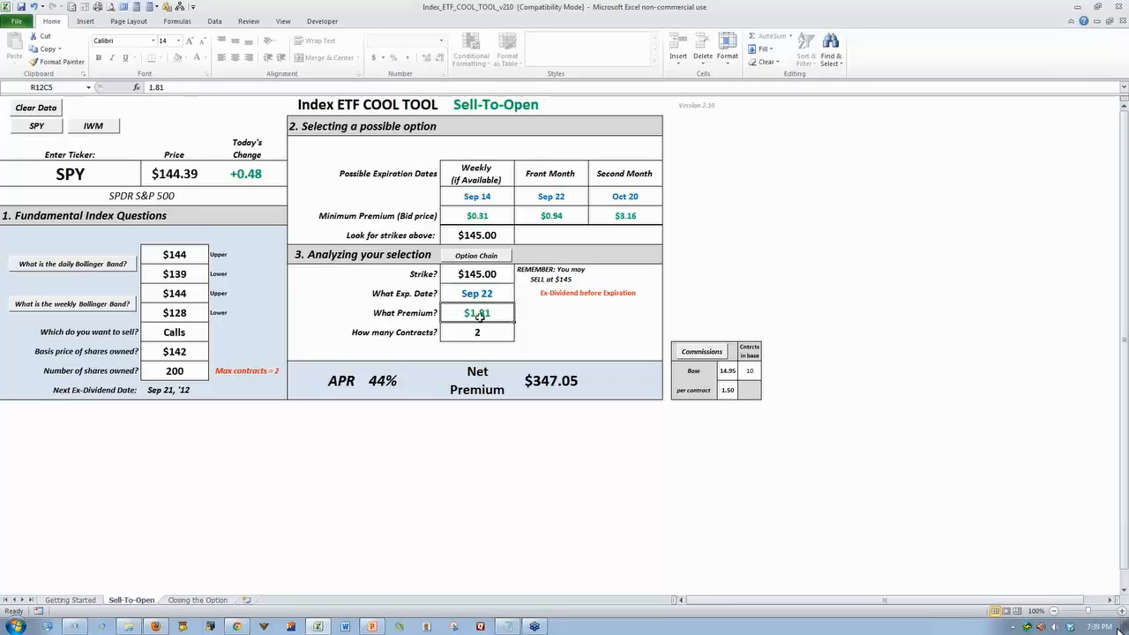
type(".93")
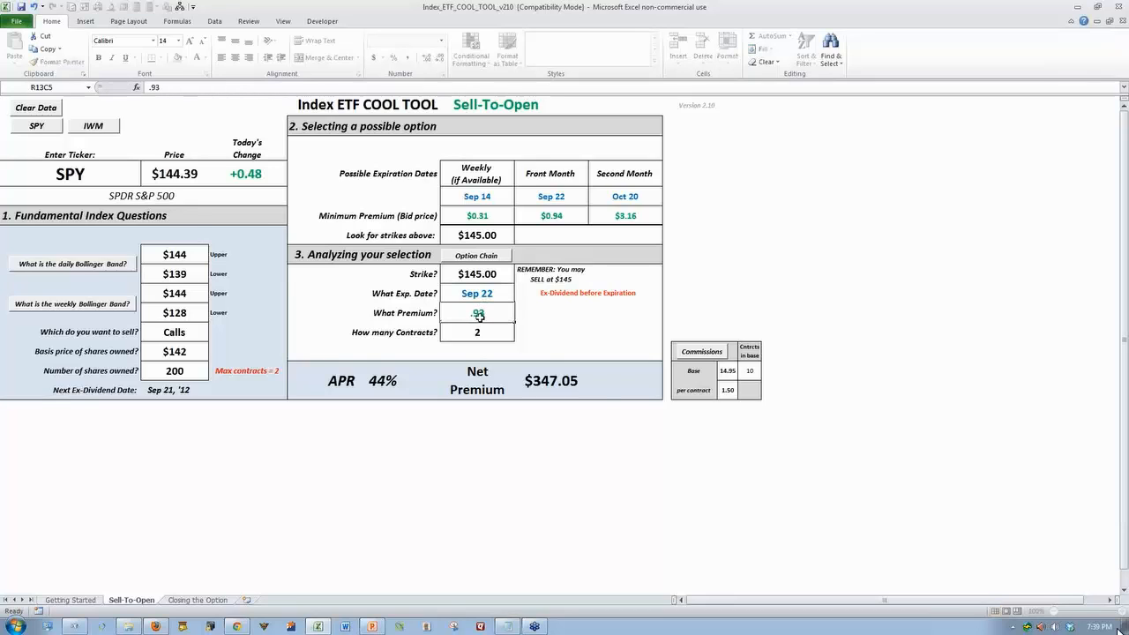
key("Return")
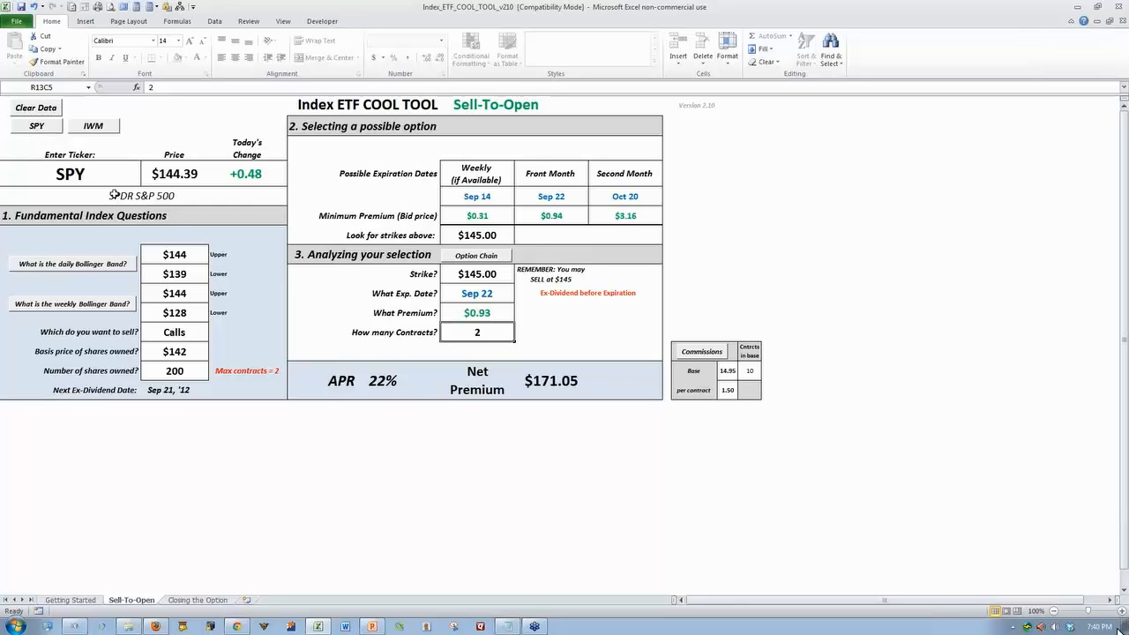
Return the call's expiration date to Sep 14, '12 and set its premium to 0.57
left_click(485, 295)
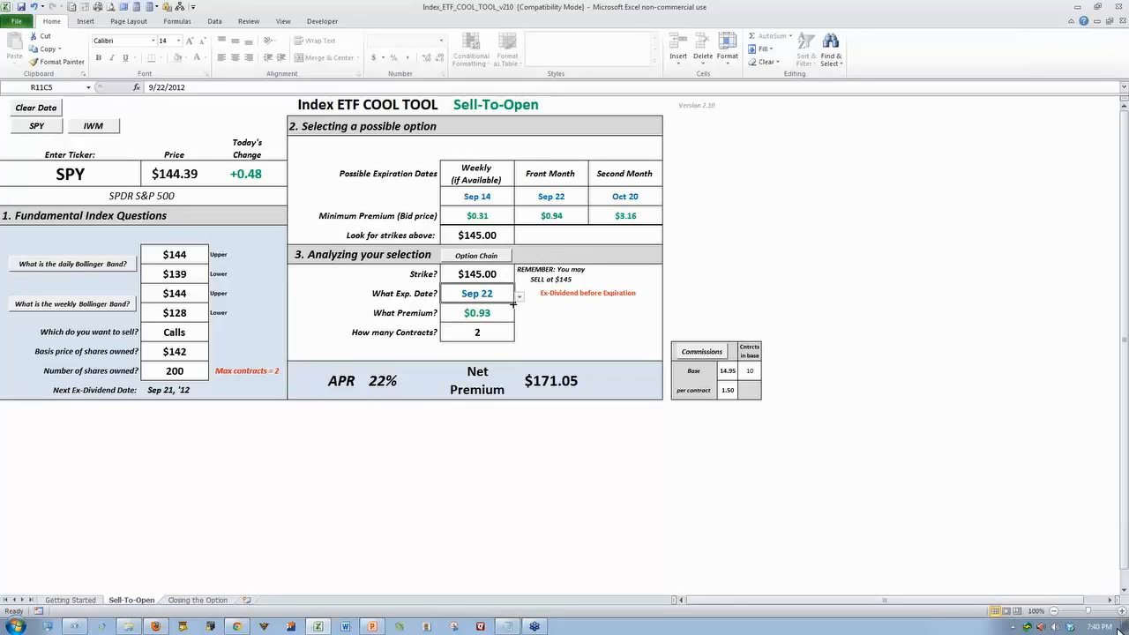
left_click(519, 297)
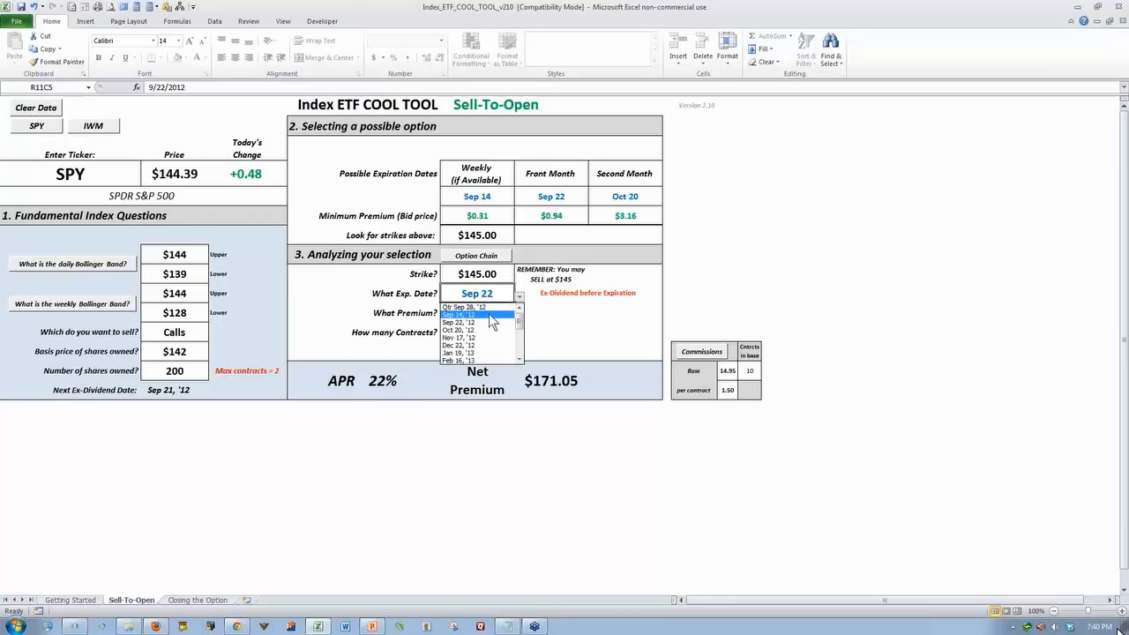
left_click(490, 317)
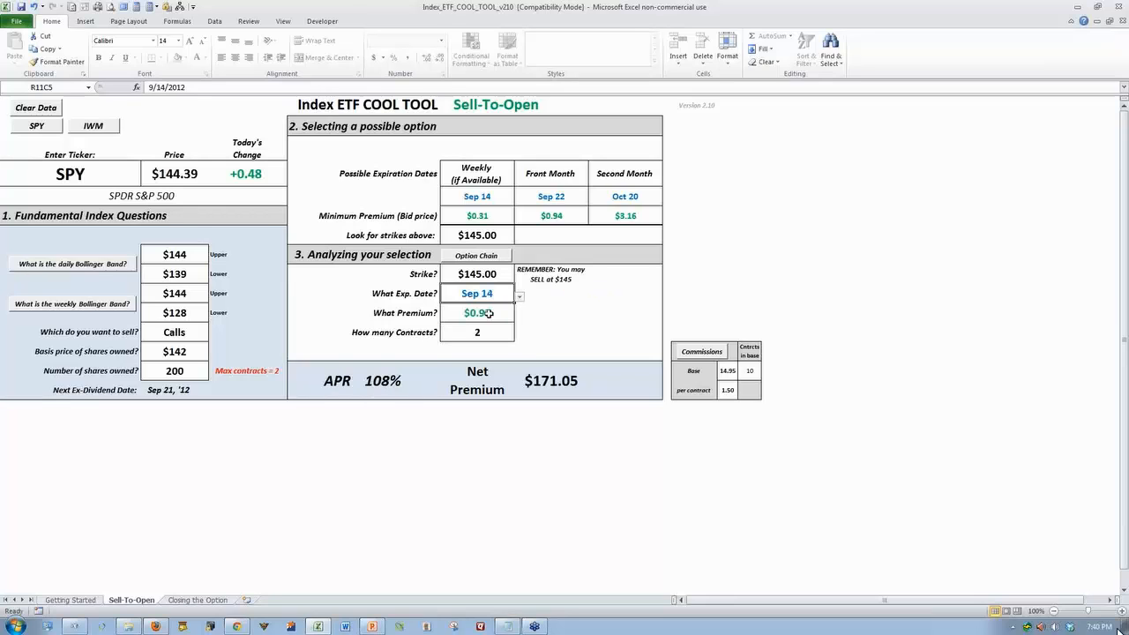
left_click(506, 317)
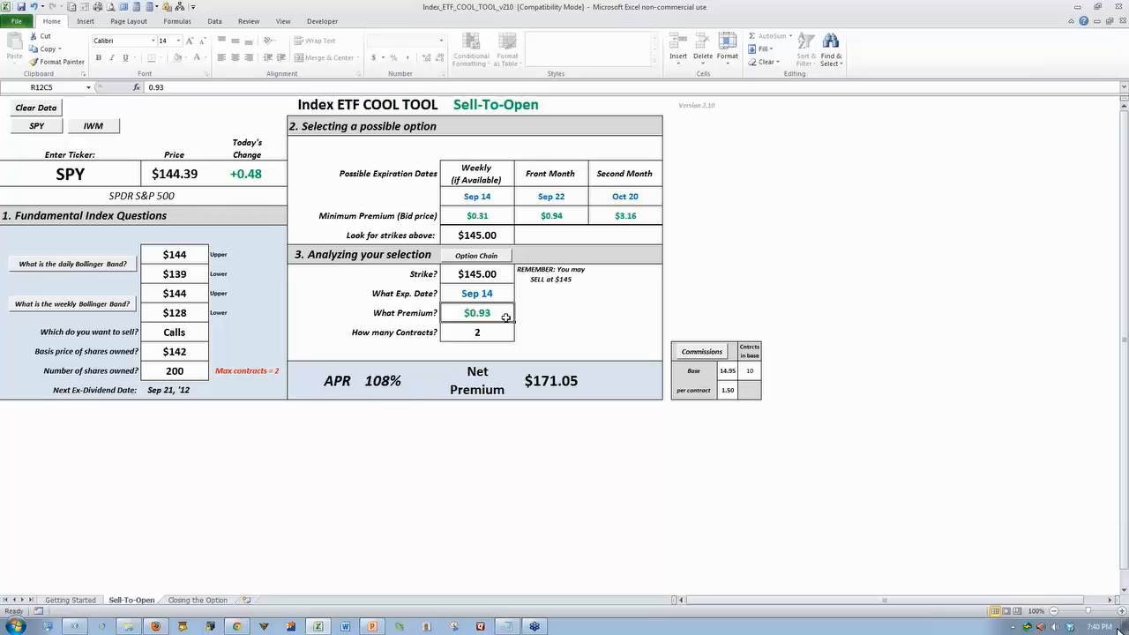
type(".57")
key("Return")
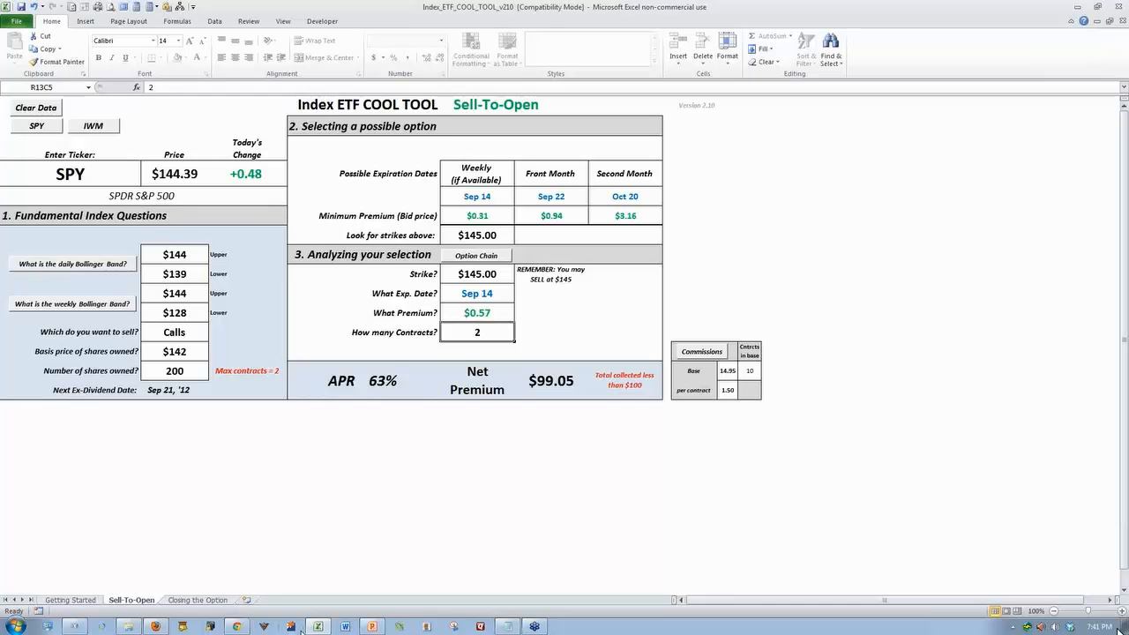
Open the SPY daily Bollinger Band chart from the workbook and examine the latest prices against the upper band
left_click(71, 264)
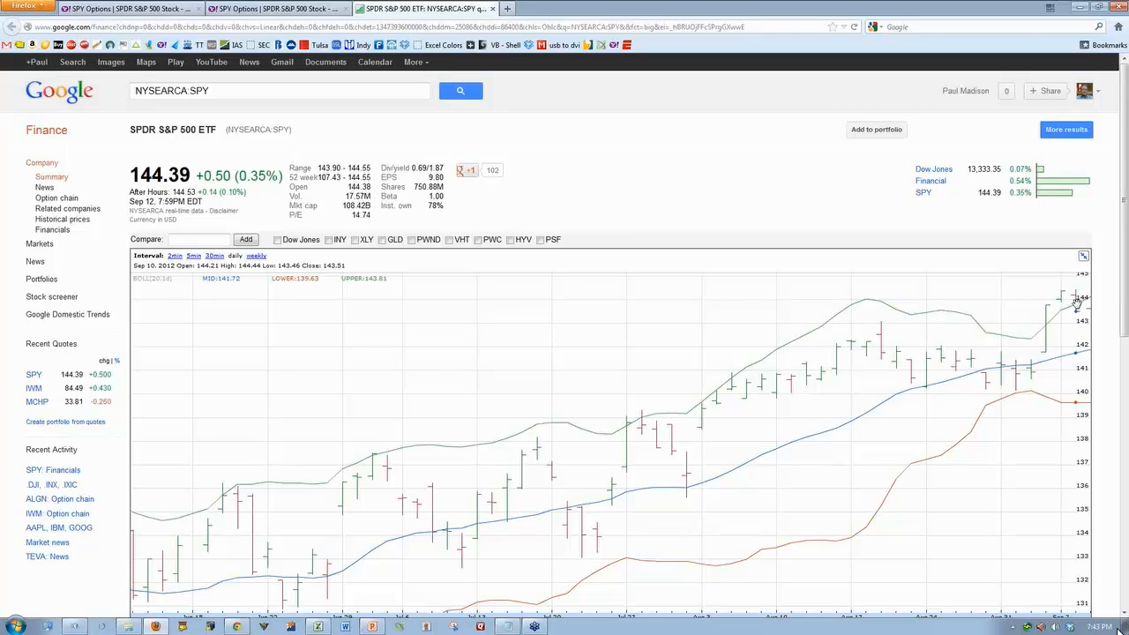
Switch to the PowerPoint presentation, start the slide show from slide 37 and advance to the Coach $52.50 Sep 22 PUT slide
mouse_move(516, 628)
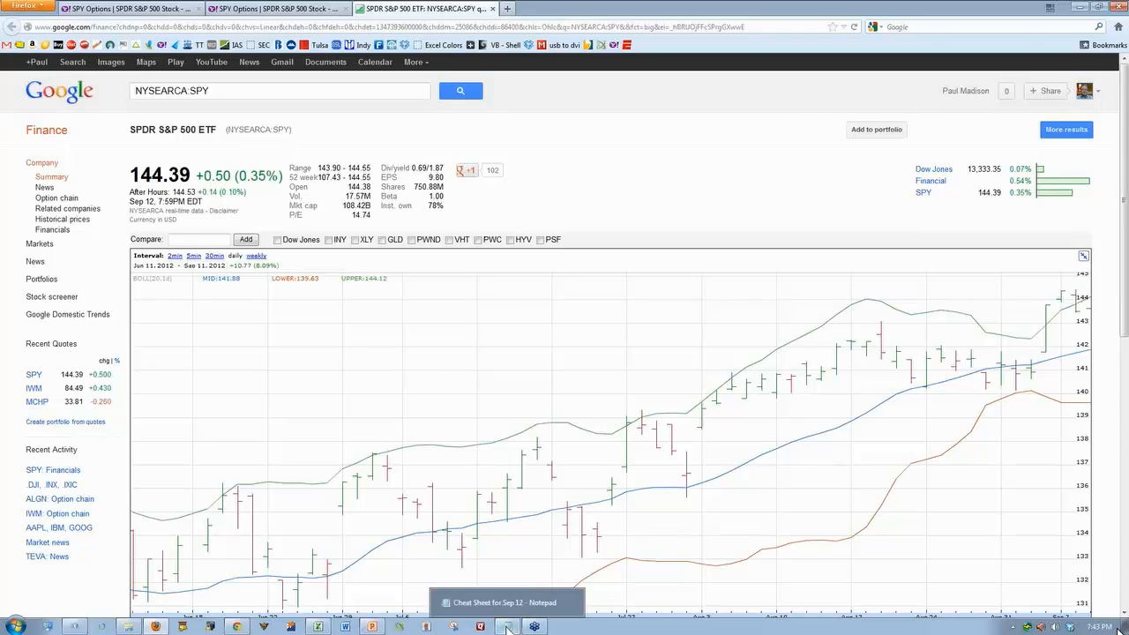
left_click(374, 627)
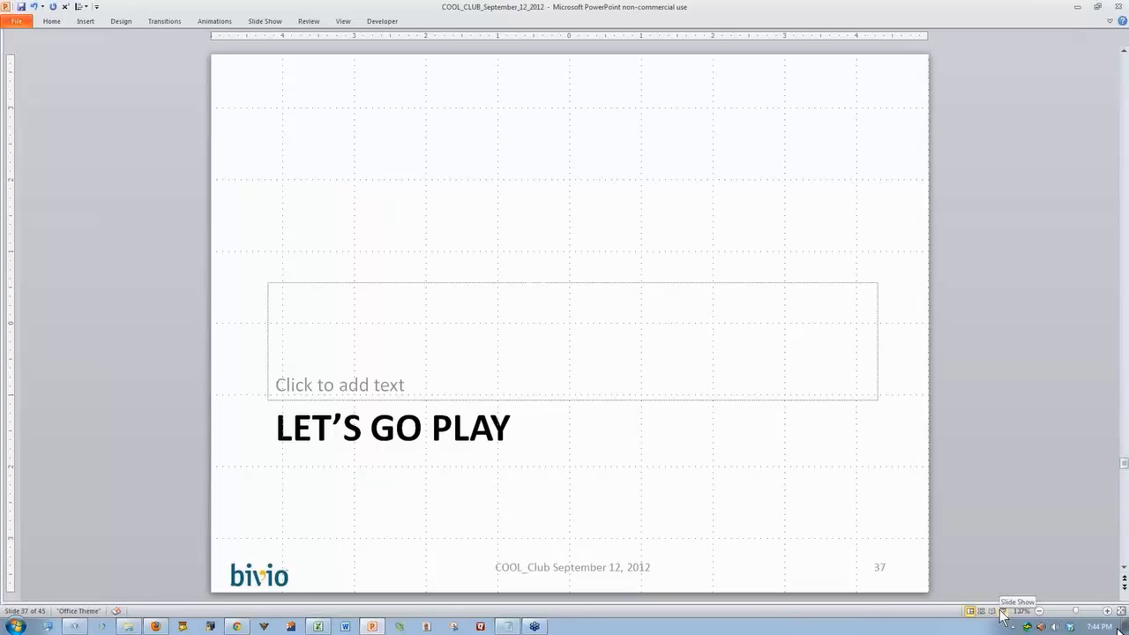
left_click(1002, 612)
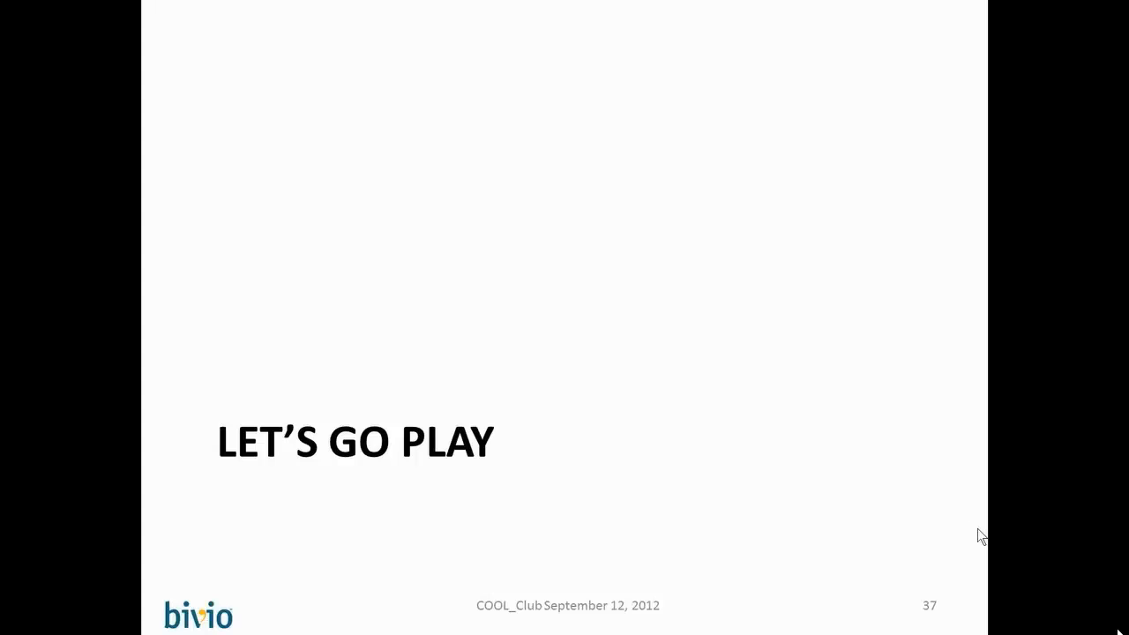
left_click(978, 529)
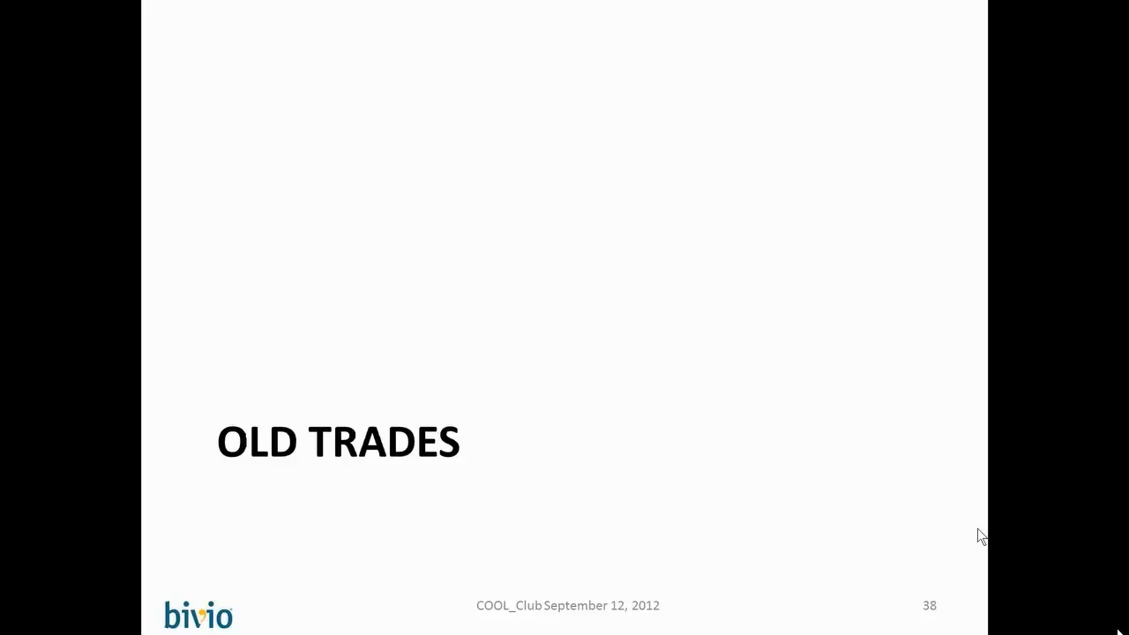
left_click(977, 534)
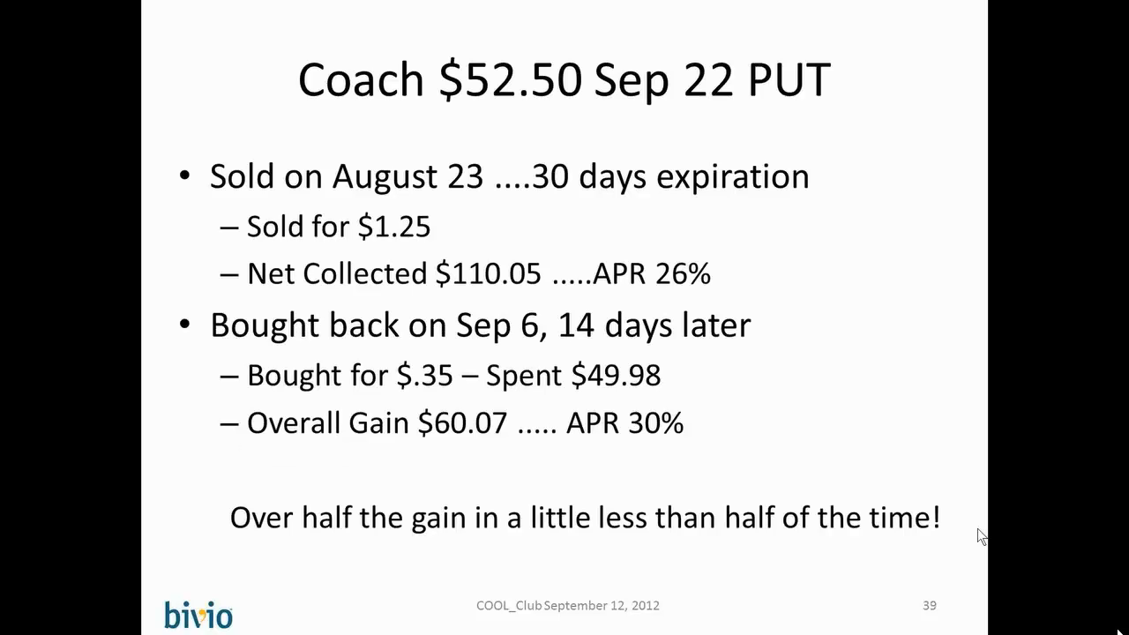